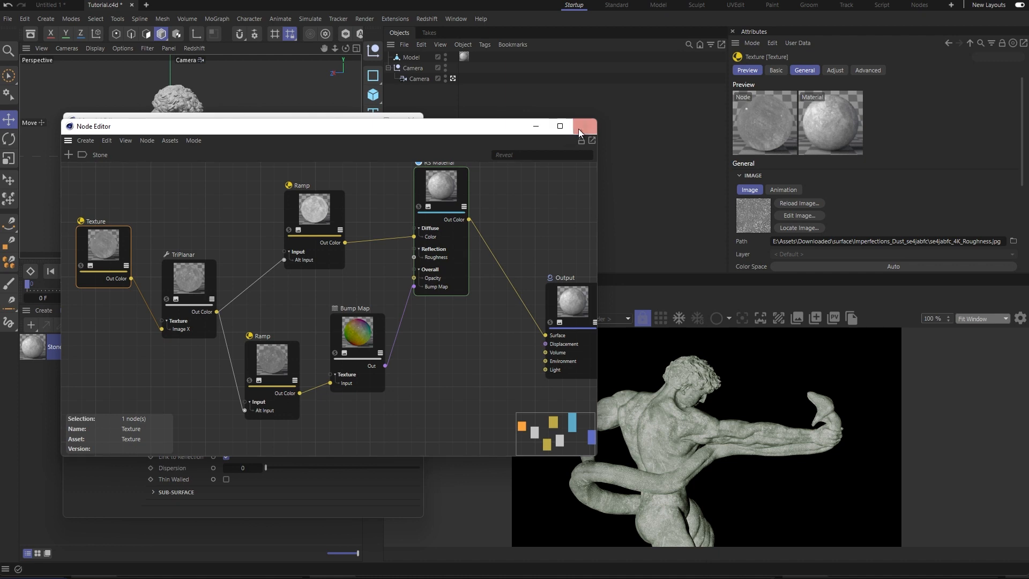
Close the node editor and material windows and start the live Redshift render preview.
click(584, 127)
click(411, 120)
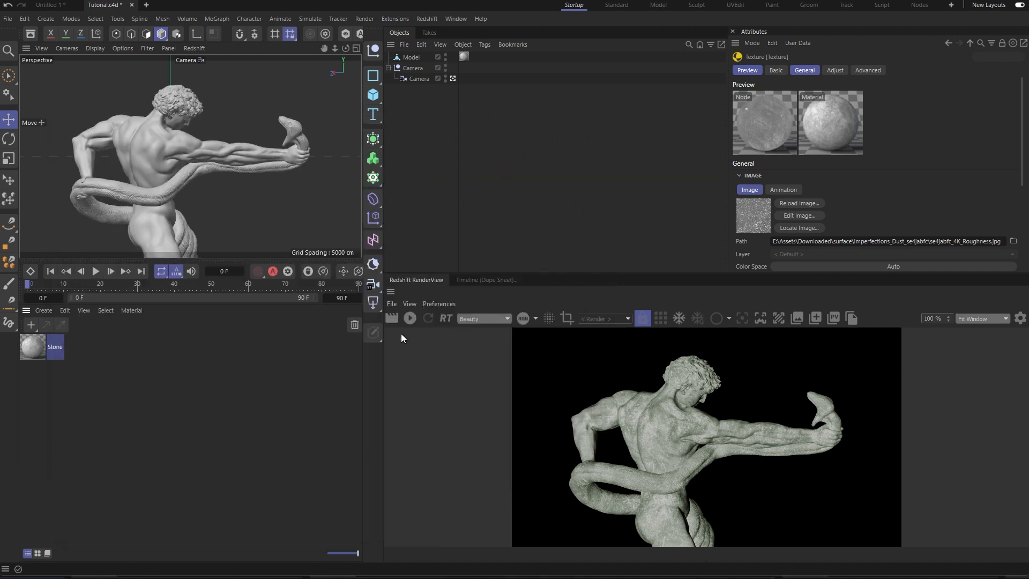
click(410, 318)
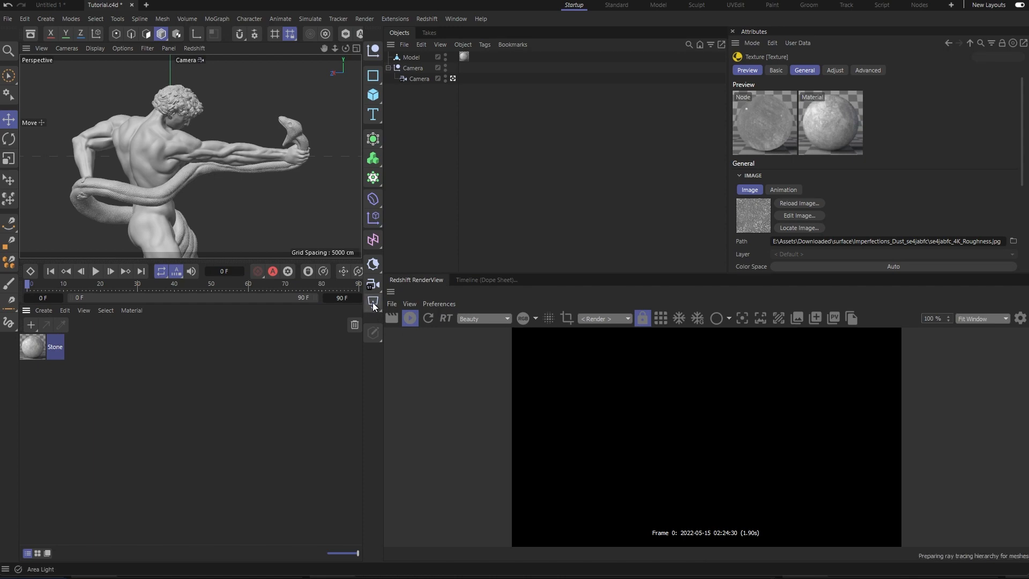
Add a Redshift area light and switch the viewport from the scene camera to the default camera.
click(373, 302)
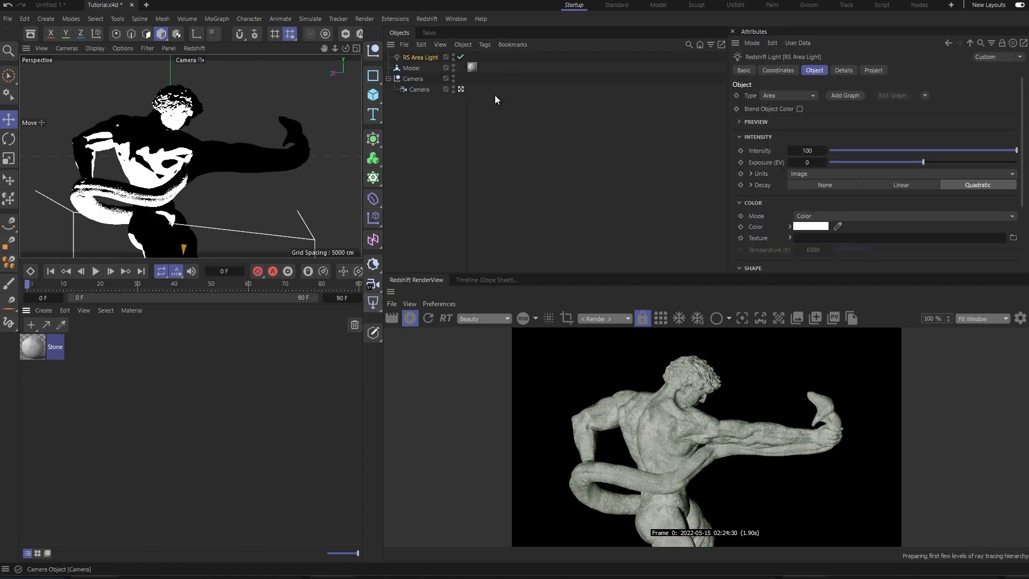
click(463, 87)
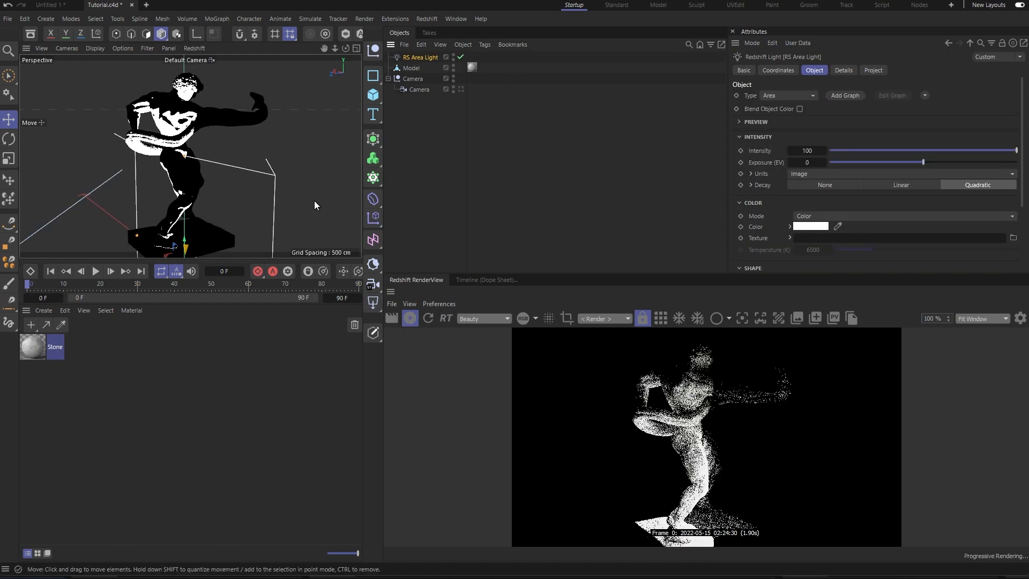
Add an animation Target tag to the area light and assign Model as its target object.
key(shift+c)
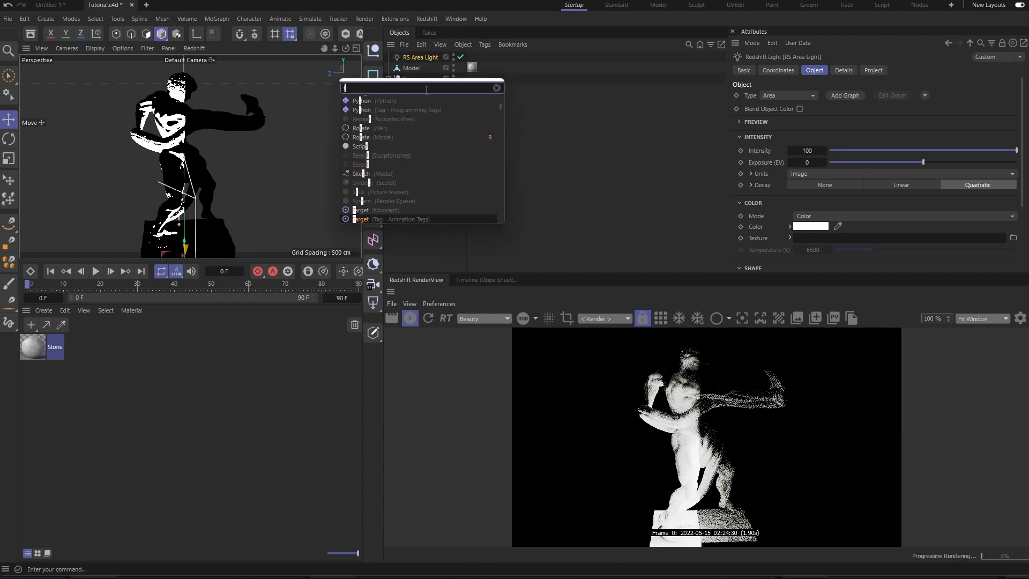
text(target)
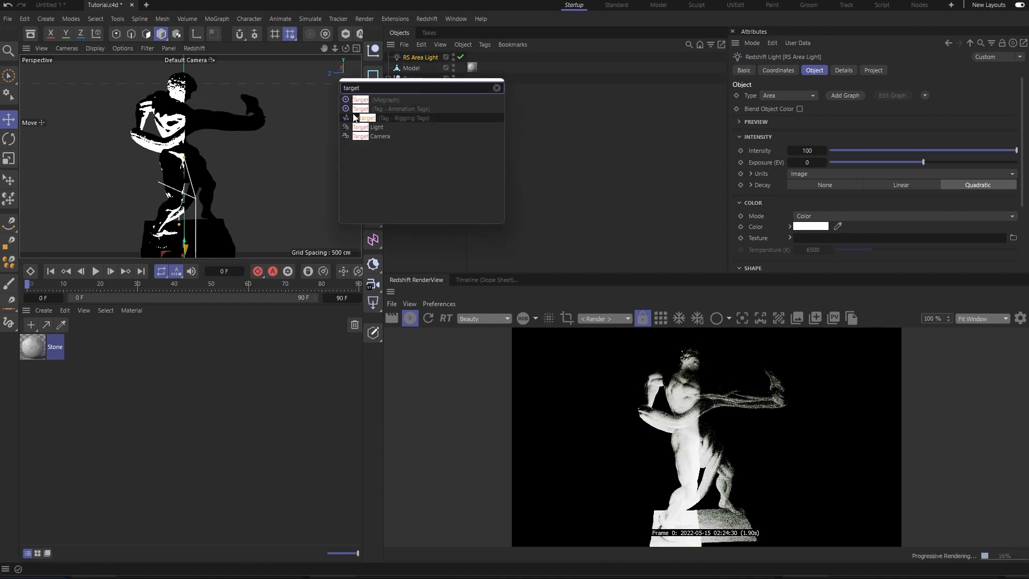
click(375, 109)
drag(416, 70, 833, 97)
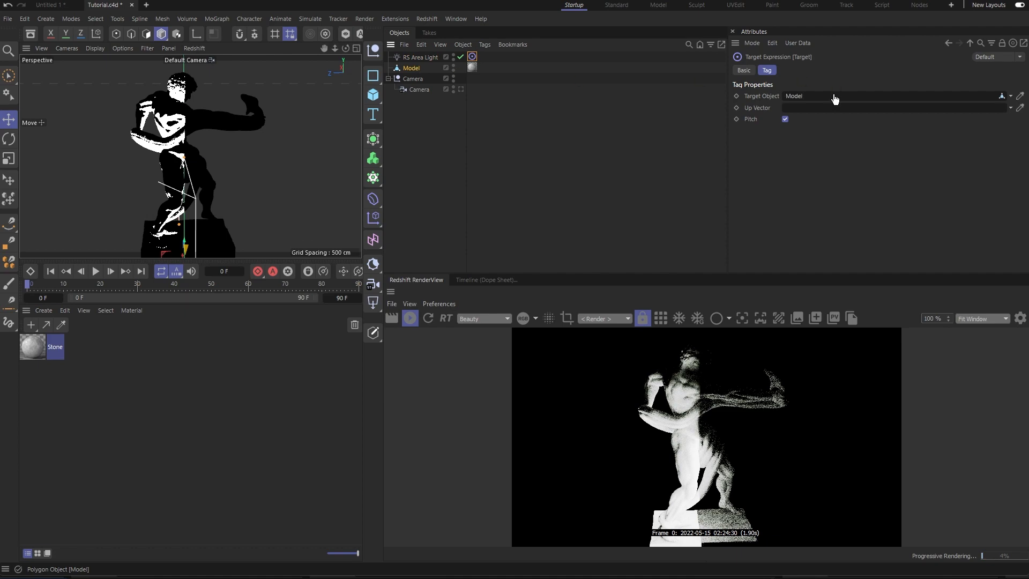
Move the area light away from the statue toward the camera side and render the preview through Camera.
scroll(199, 219, down, 6)
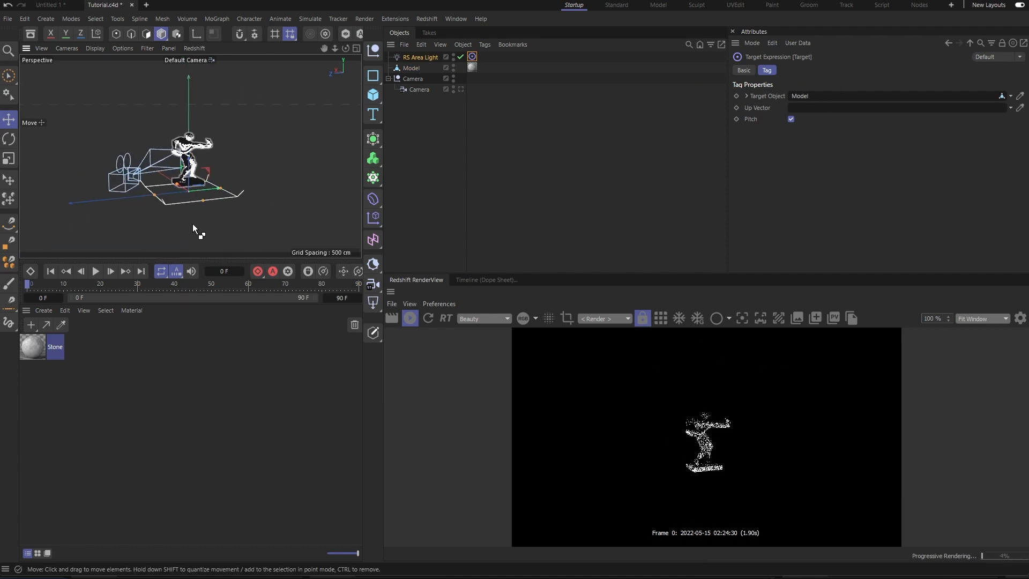
alt+drag(161, 188, 209, 210)
drag(166, 181, 215, 201)
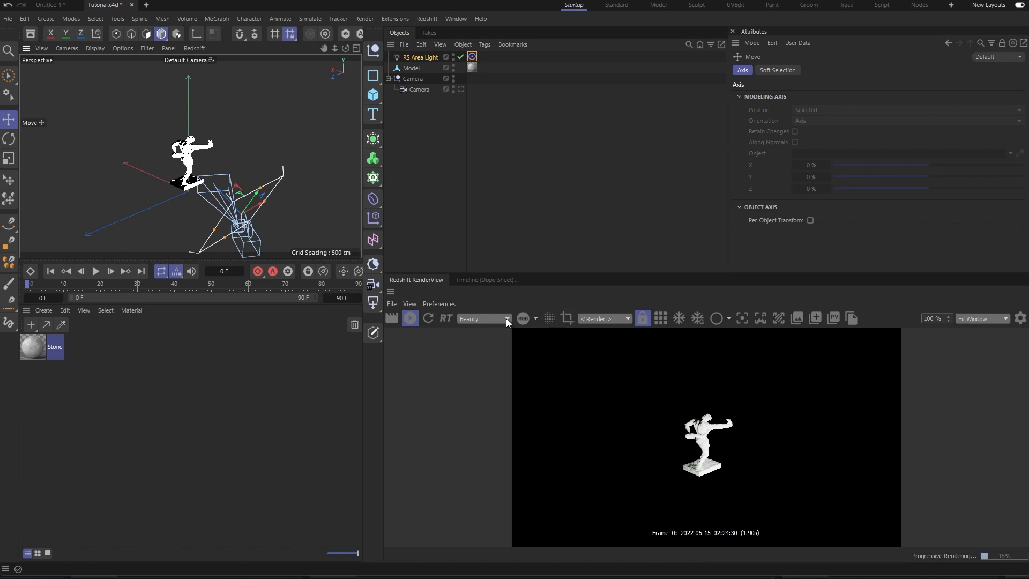
click(613, 320)
click(601, 340)
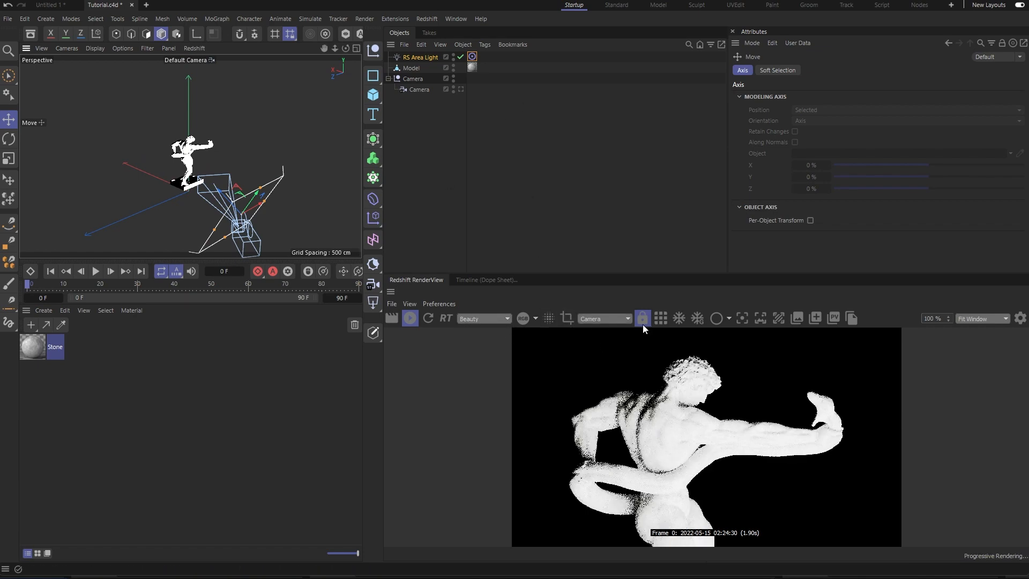
Move the area light out to the statue's outstretched-arm side and raise it along its vertical axis.
alt+drag(239, 126, 336, 216)
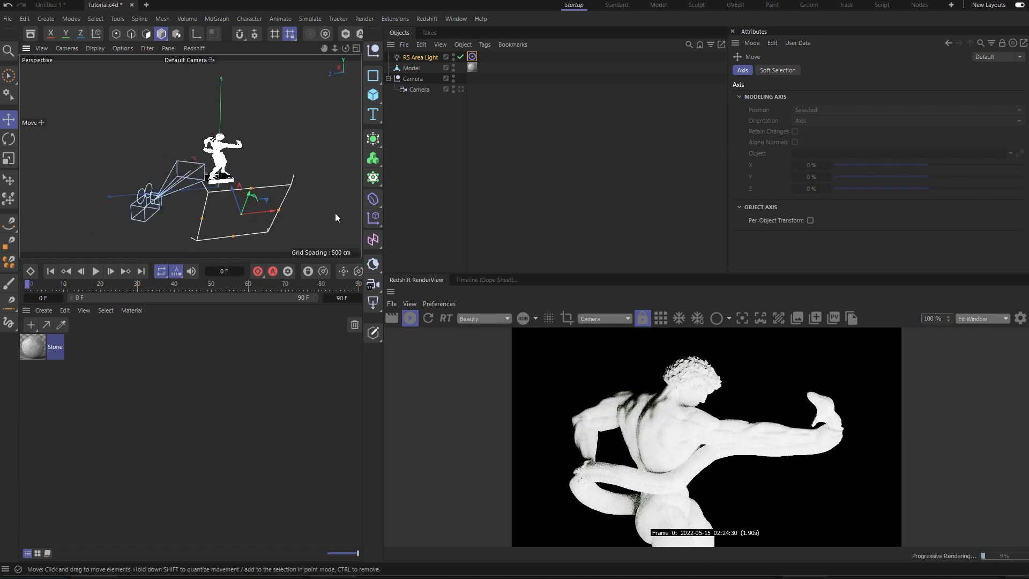
drag(256, 214, 367, 188)
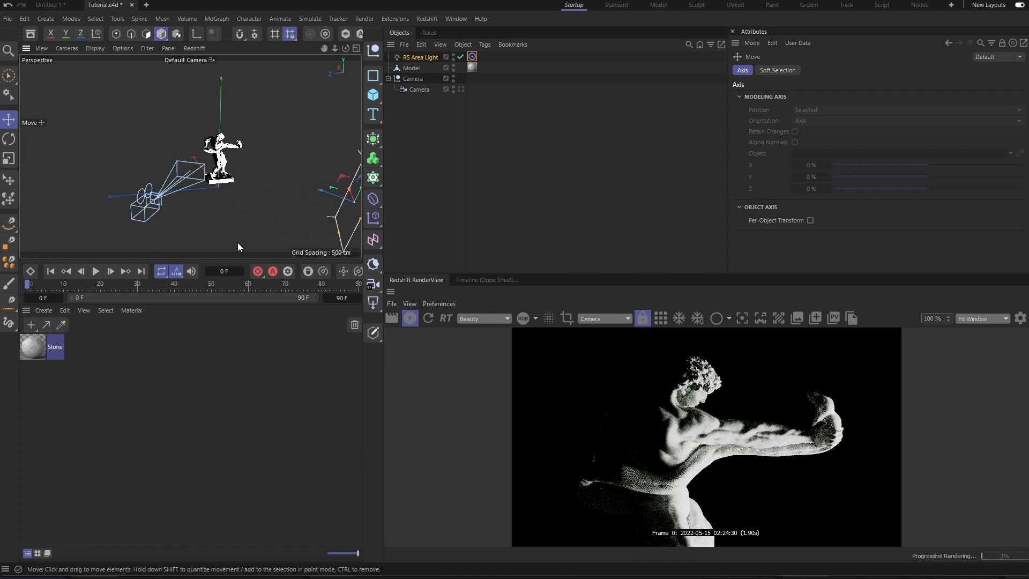
alt+drag(258, 204, 313, 237)
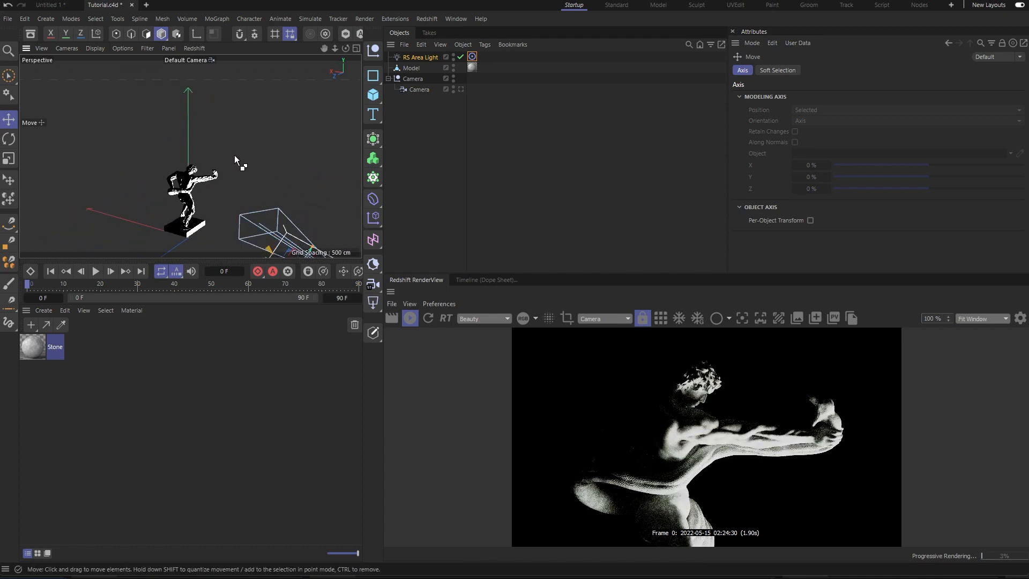
alt+middle_drag(234, 155, 195, 119)
alt+middle_drag(261, 216, 201, 179)
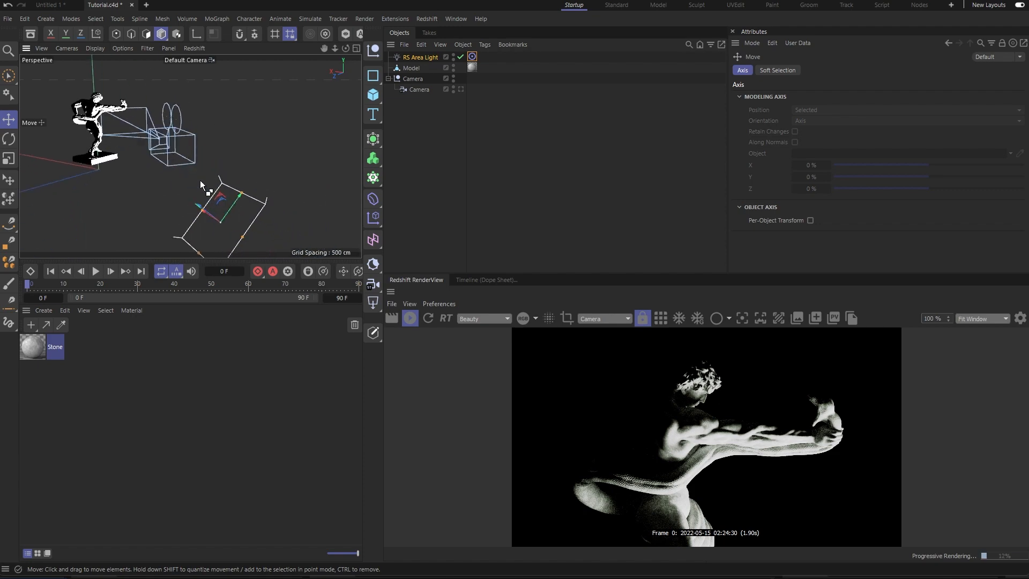
drag(226, 202, 252, 160)
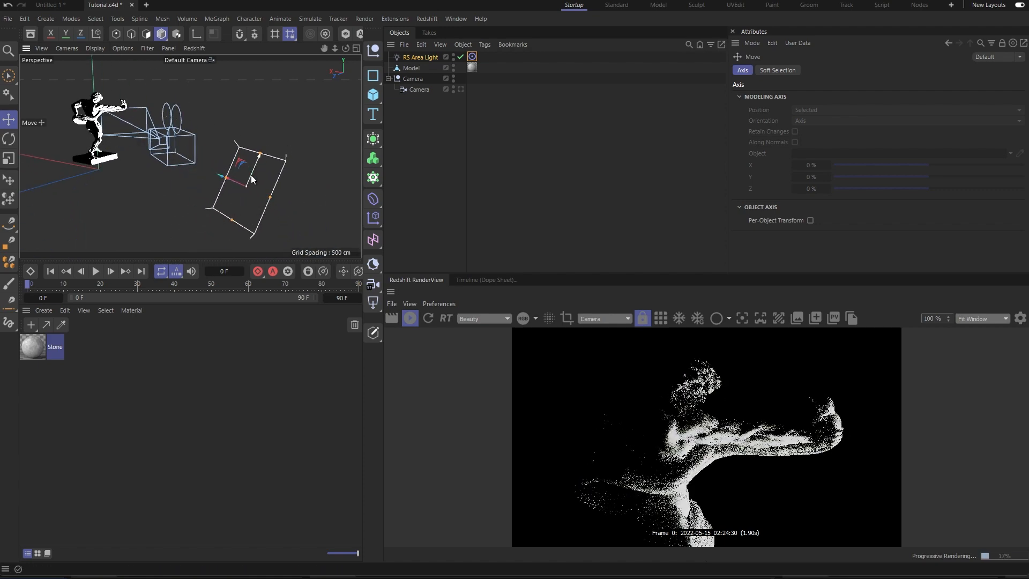
Shift the area light farther sideways so it edge-lights the statue from the outstretched-arm side.
alt+drag(102, 184, 238, 224)
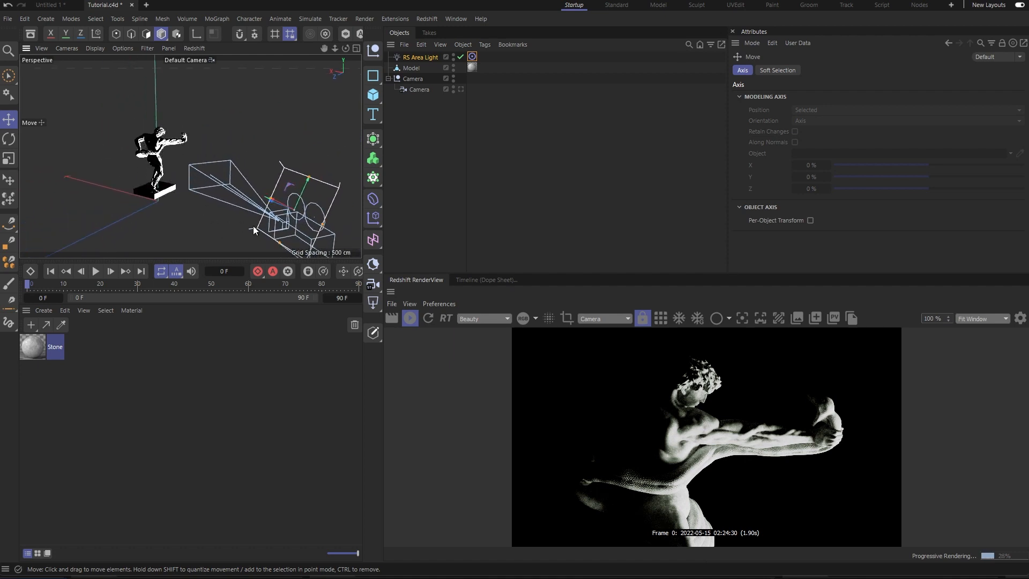
alt+drag(325, 205, 279, 213)
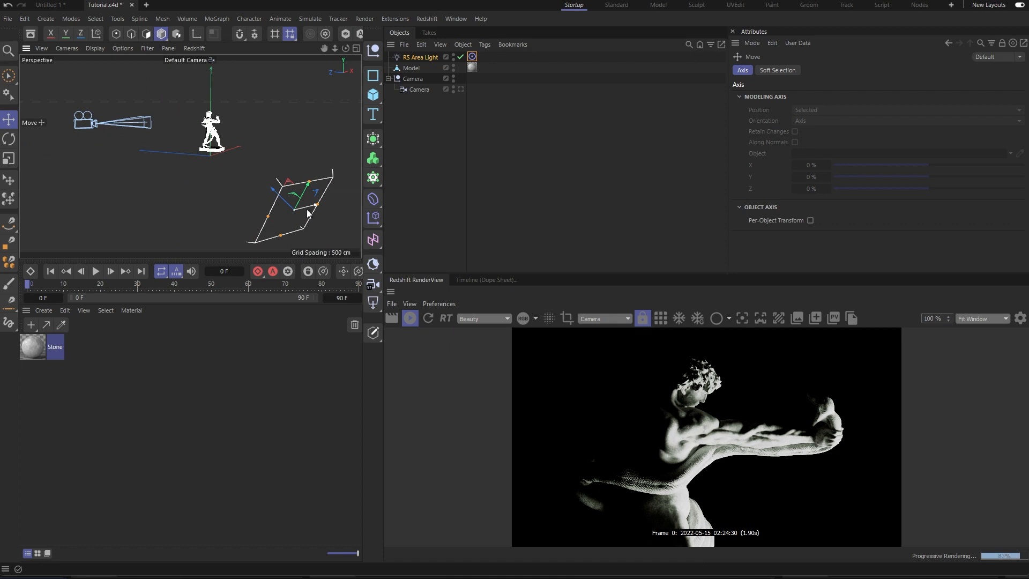
drag(317, 205, 343, 195)
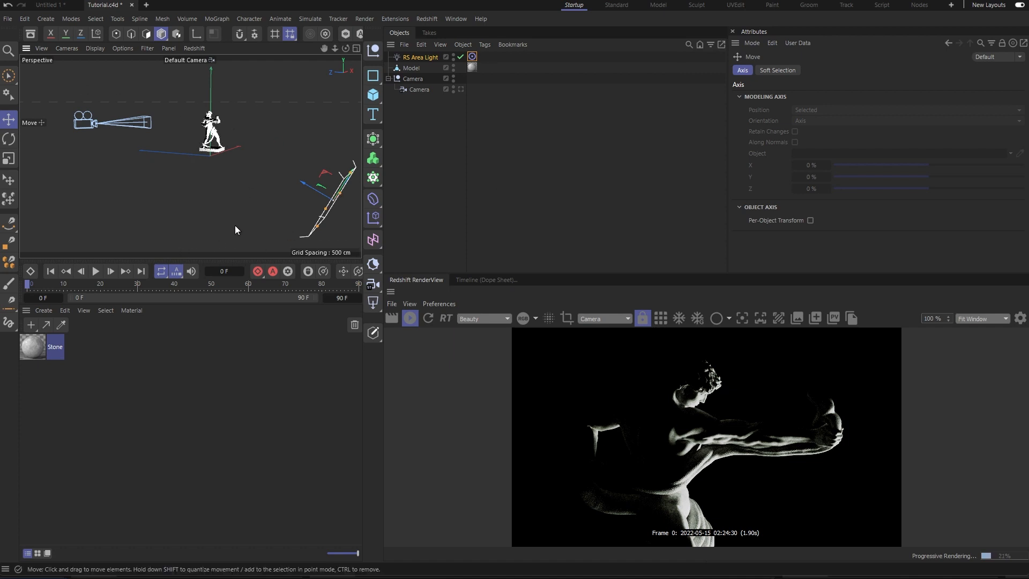
alt+drag(253, 228, 144, 210)
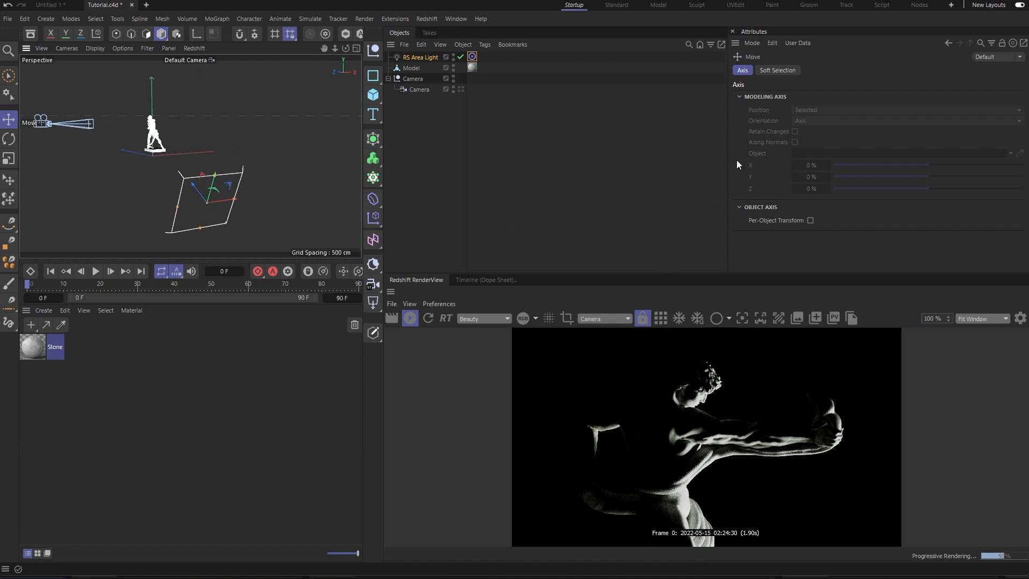
Lower the area light's exposure to -0.171.
click(421, 57)
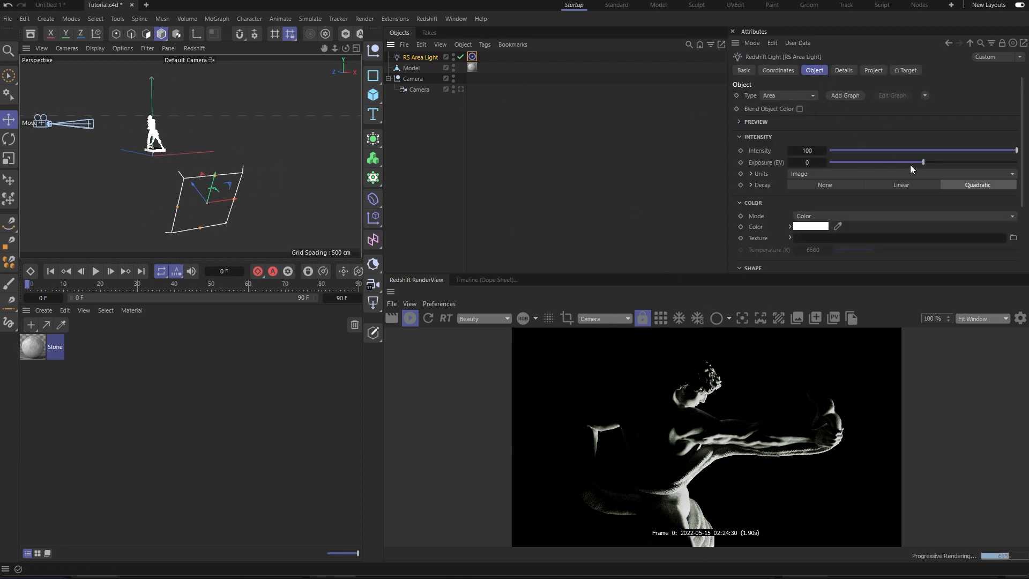
mouse_move(910, 163)
mouse_down()
mouse_move(893, 161)
mouse_move(921, 162)
mouse_up()
scroll(1024, 126, down, 1)
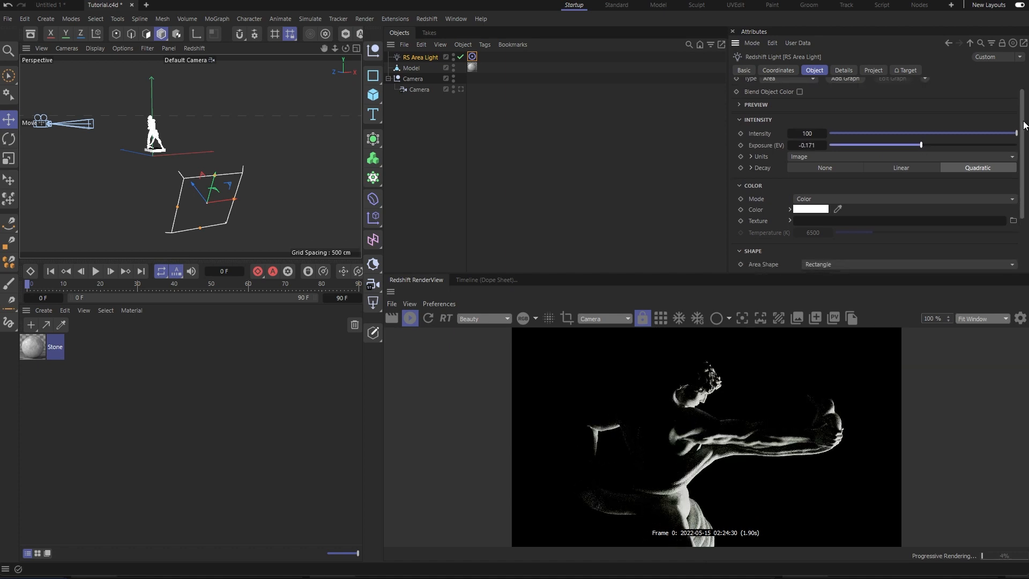
scroll(1023, 126, up, 1)
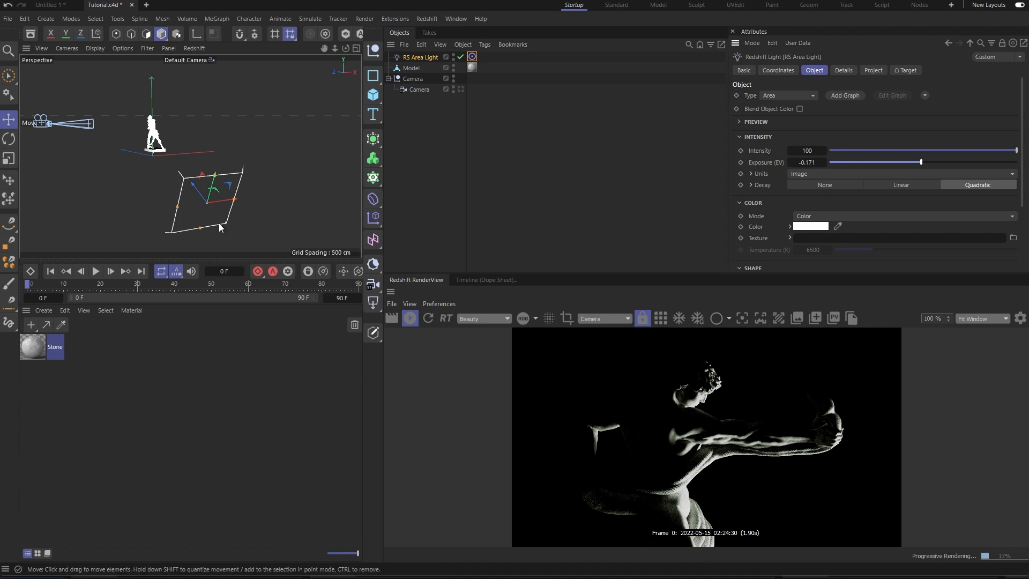
click(807, 226)
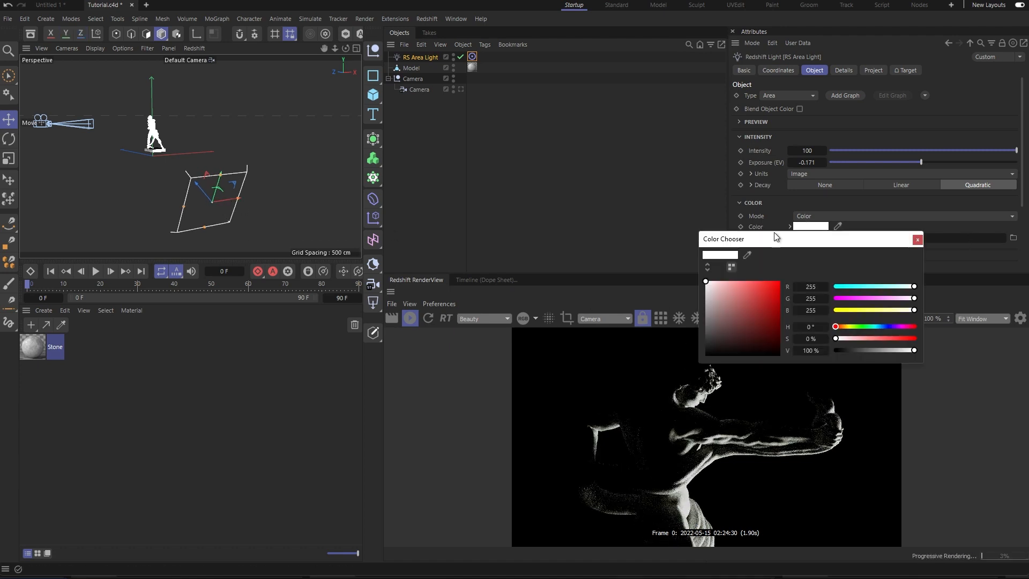
drag(775, 237, 487, 137)
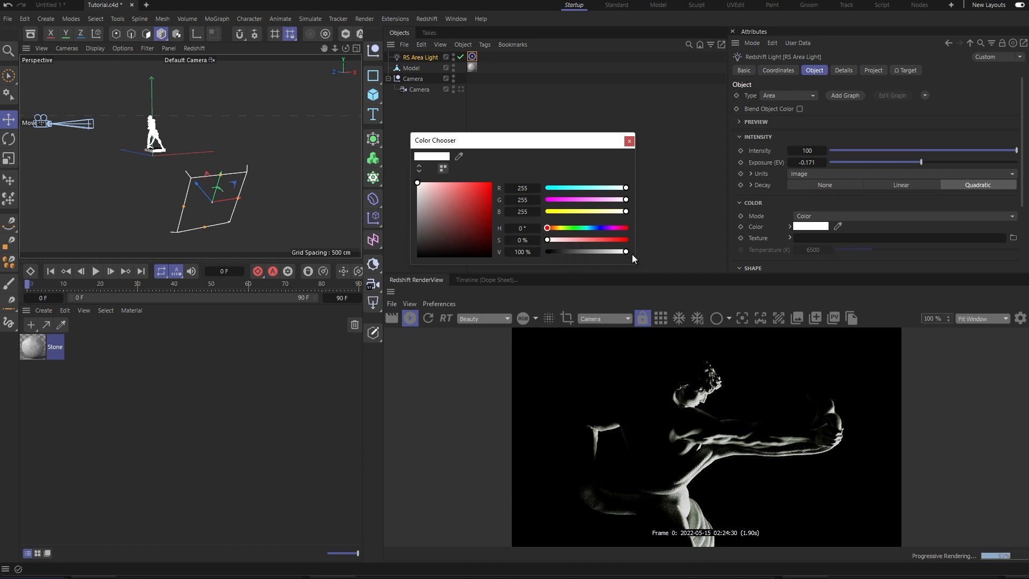
drag(617, 142, 851, 131)
click(590, 187)
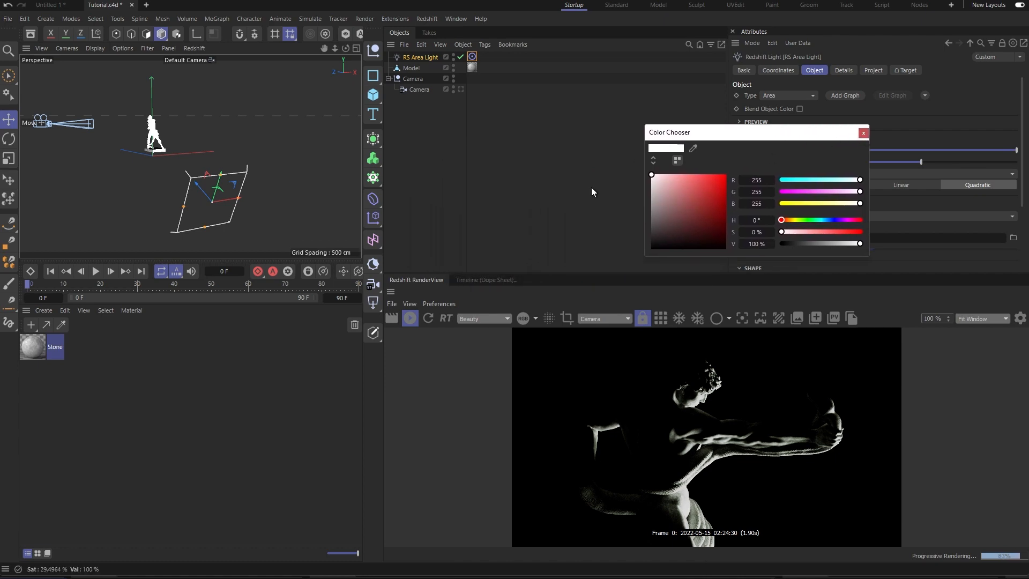
Try the area light next to the camera so it lights the statue from the camera side.
ctrl+click(434, 60)
click(434, 60)
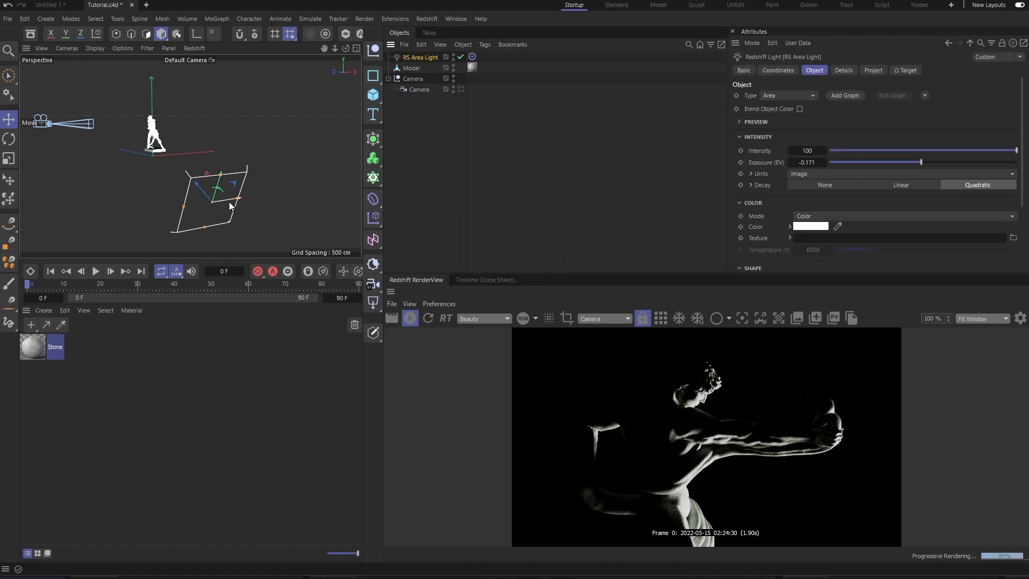
drag(233, 206, 79, 166)
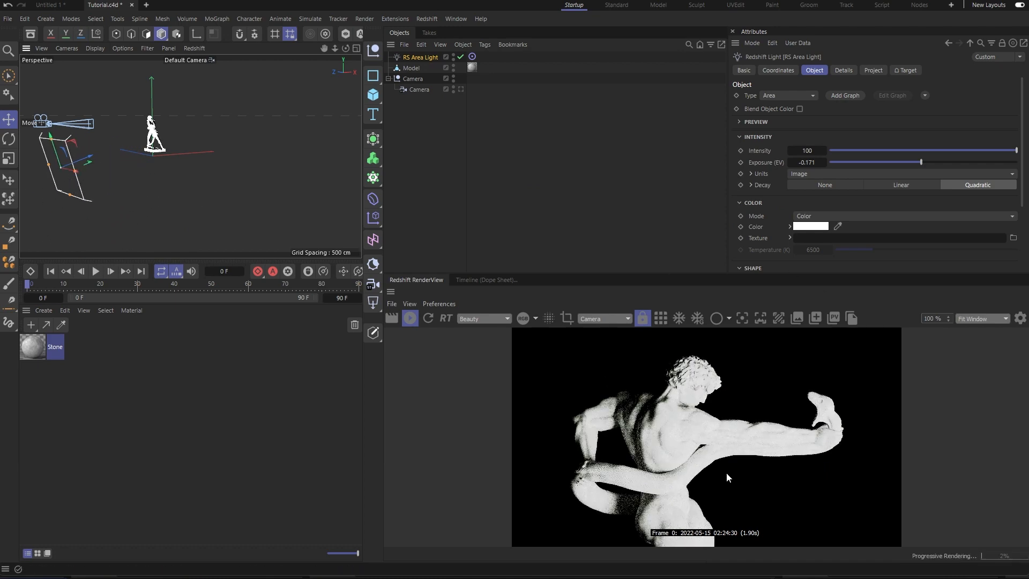
click(810, 225)
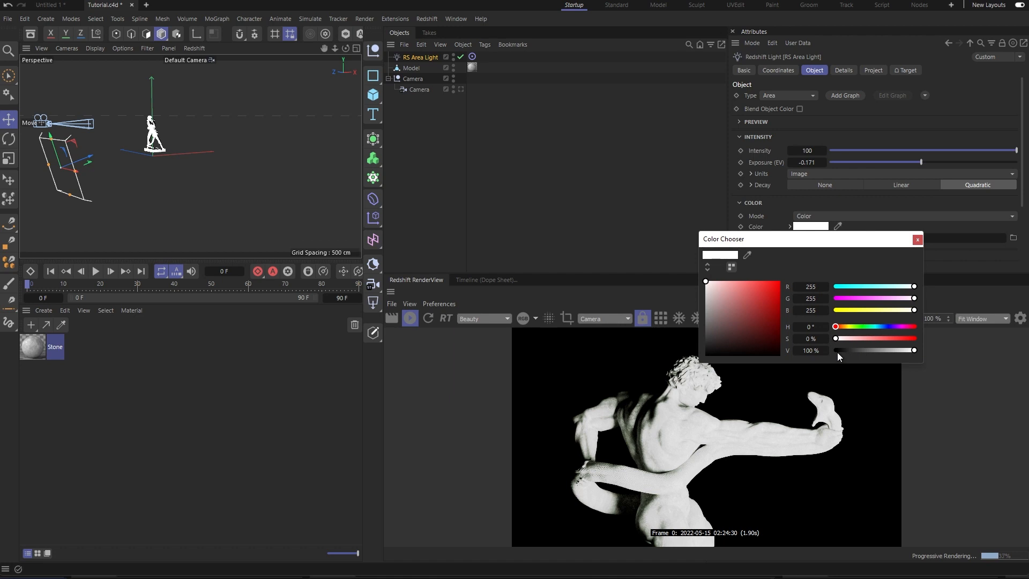
click(917, 239)
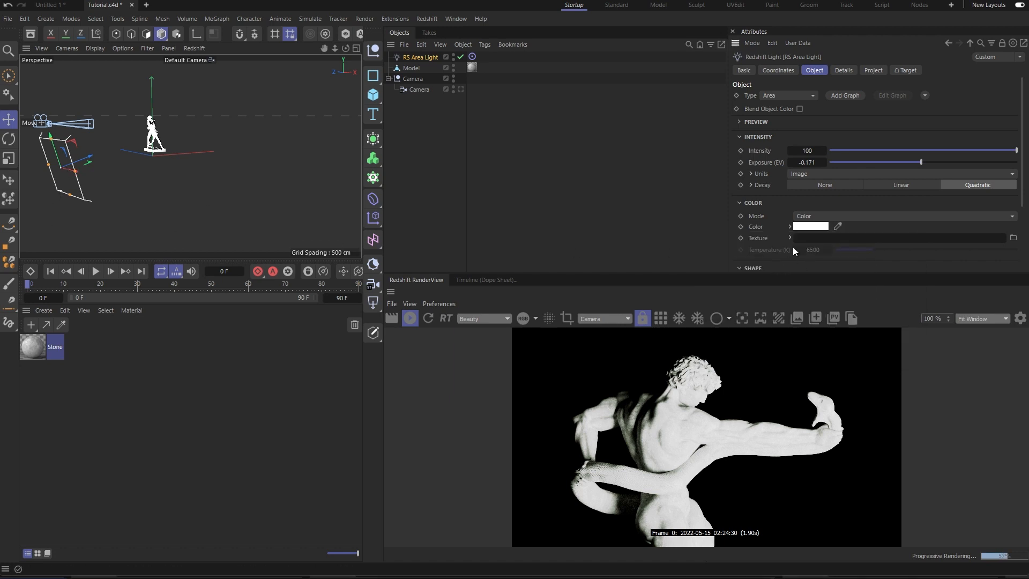
click(809, 226)
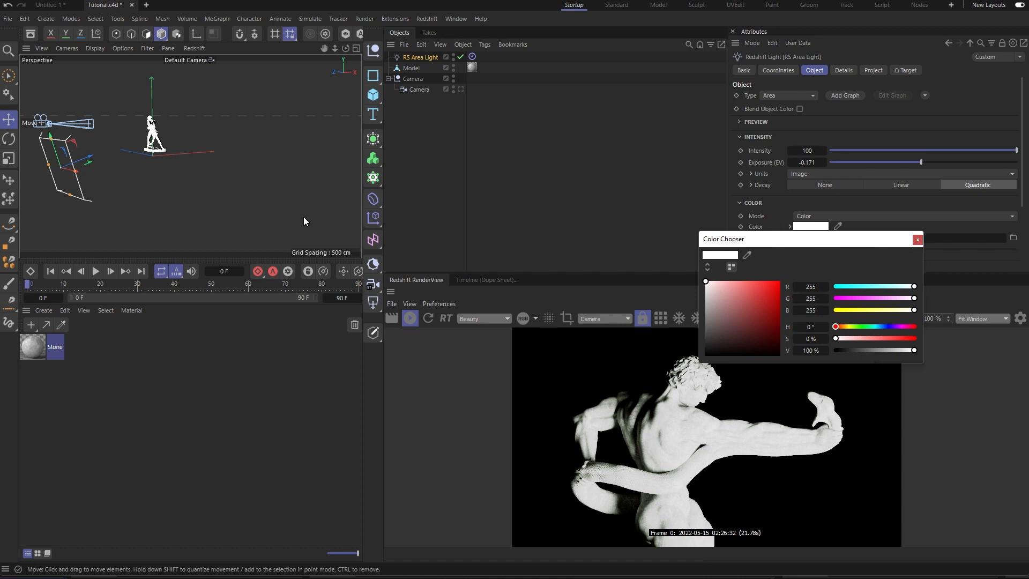
click(918, 240)
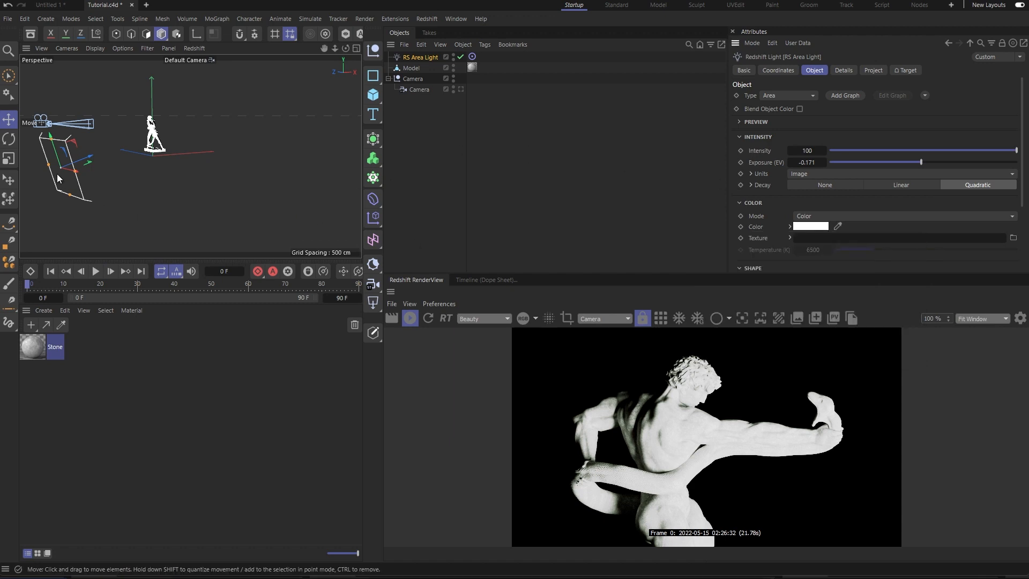
Move the area light back to the outstretched-arm side for edge lighting and set its exposure to 0.342.
drag(58, 172, 207, 206)
drag(921, 162, 927, 161)
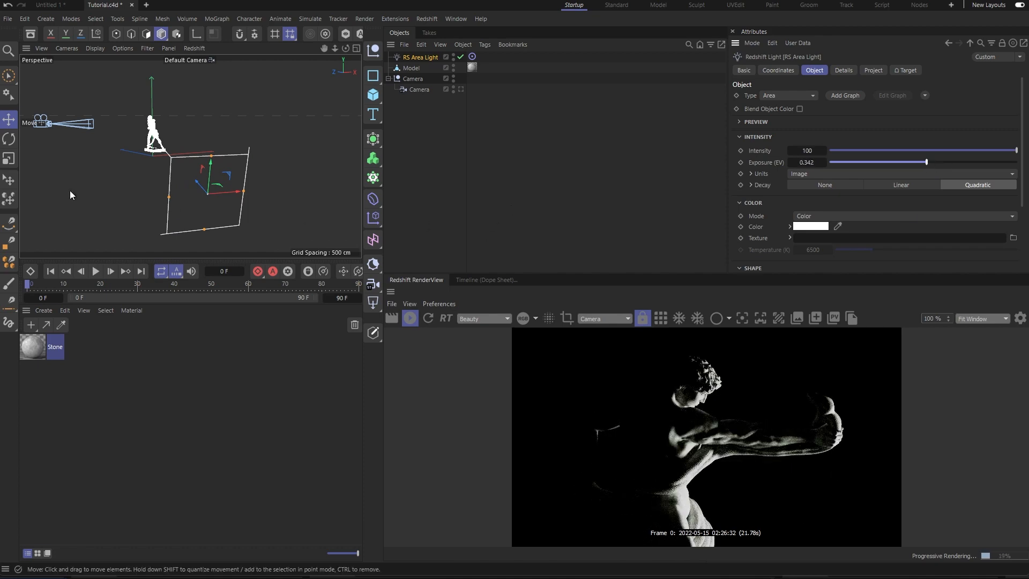
drag(211, 175, 250, 208)
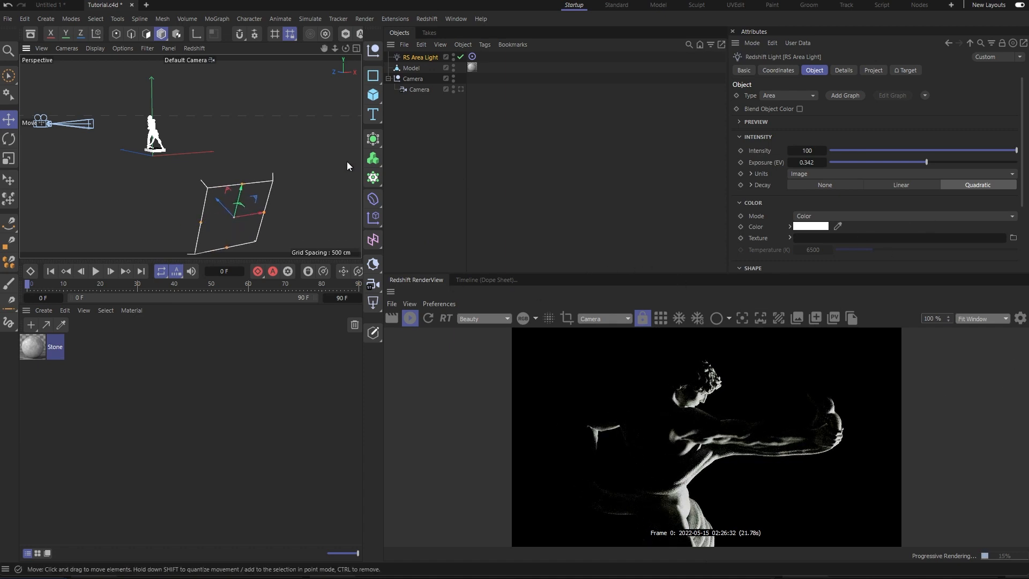
Add a Redshift Environment object to the scene for volumetric scattering.
click(375, 265)
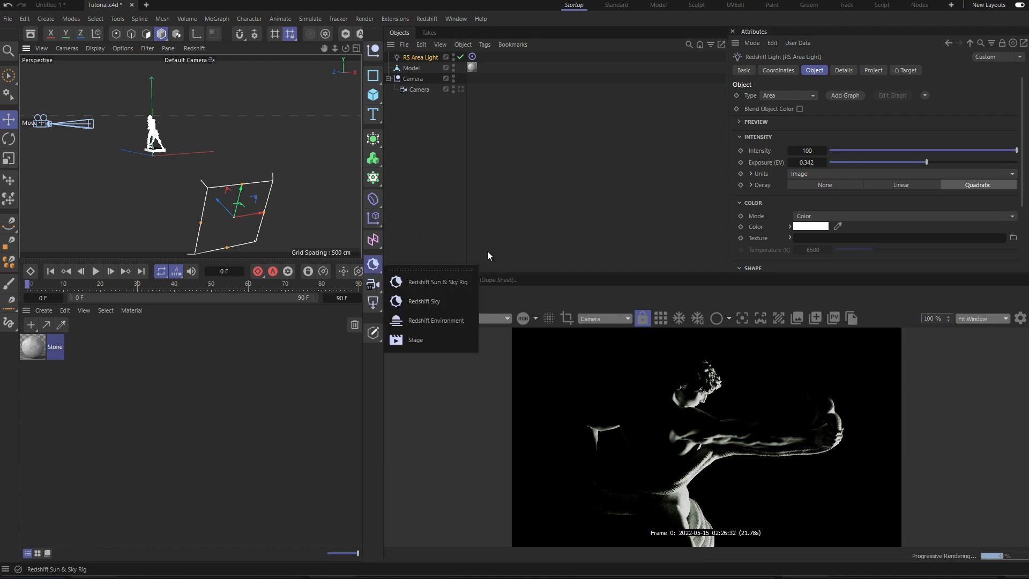
click(444, 326)
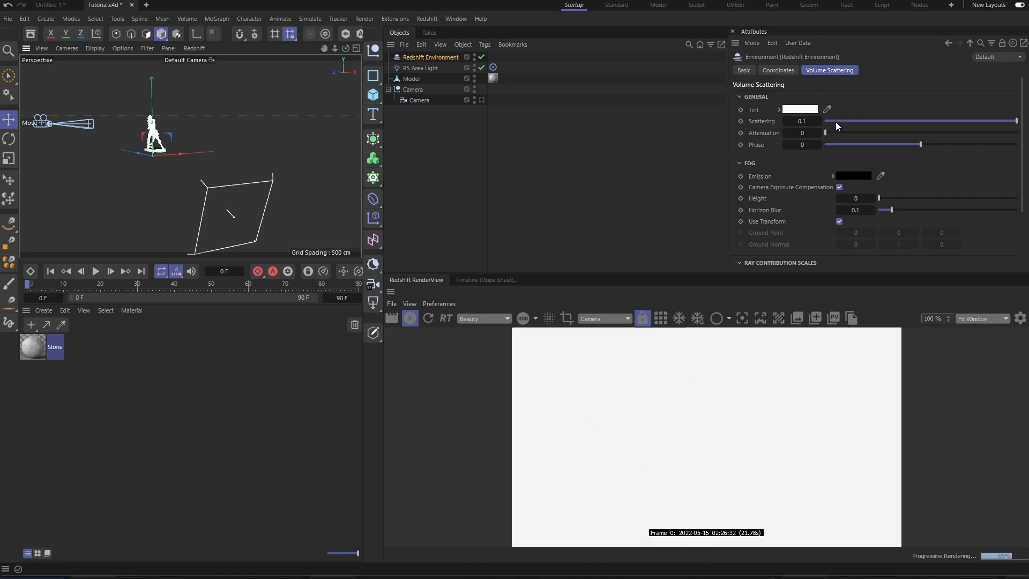
Lower the Redshift Environment's volume scattering to 0.0002.
drag(846, 121, 825, 121)
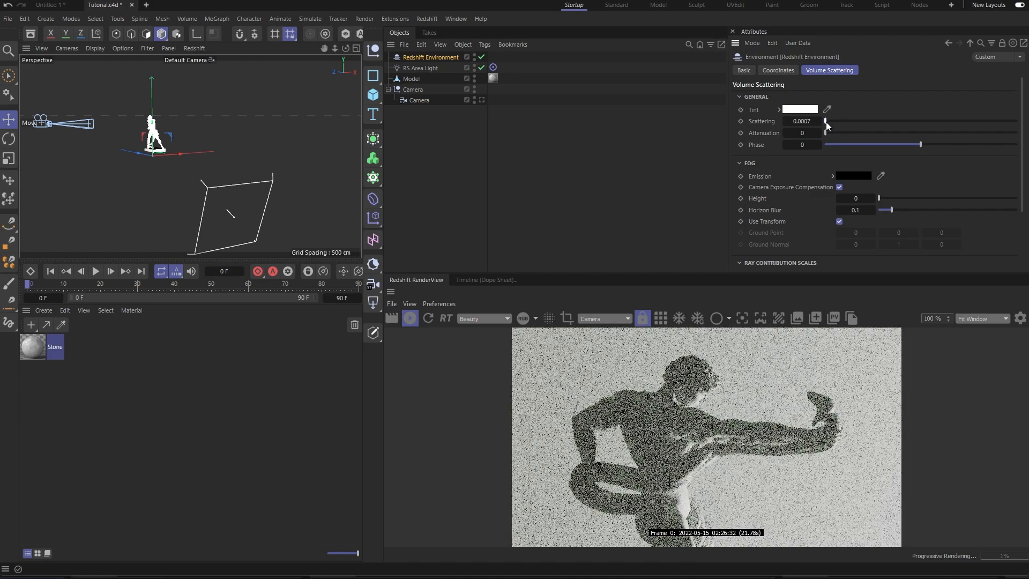
double_click(806, 122)
click(810, 122)
key(BackSpace)
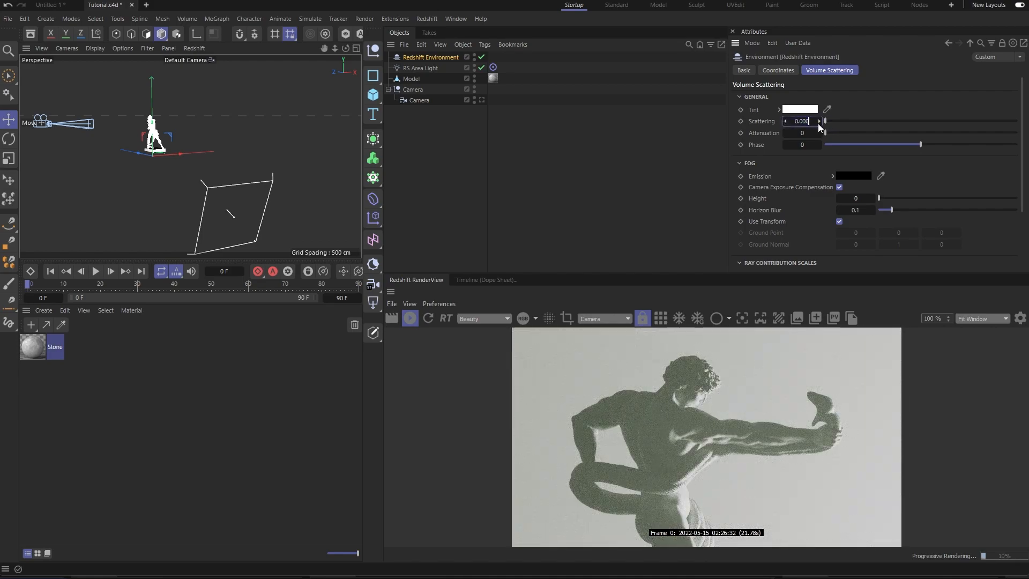
key(Return)
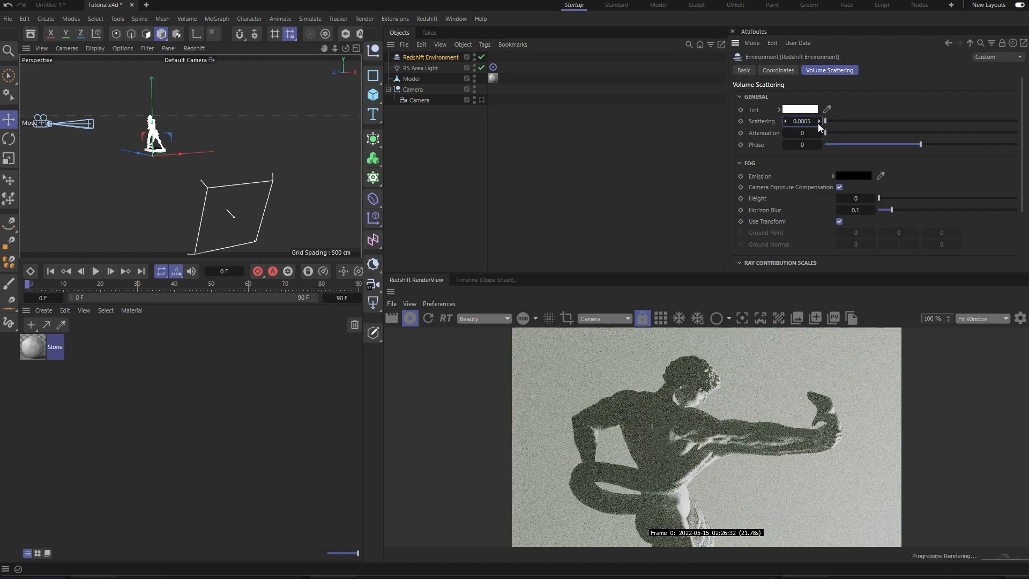
click(812, 122)
key(BackSpace)
text(2)
key(Return)
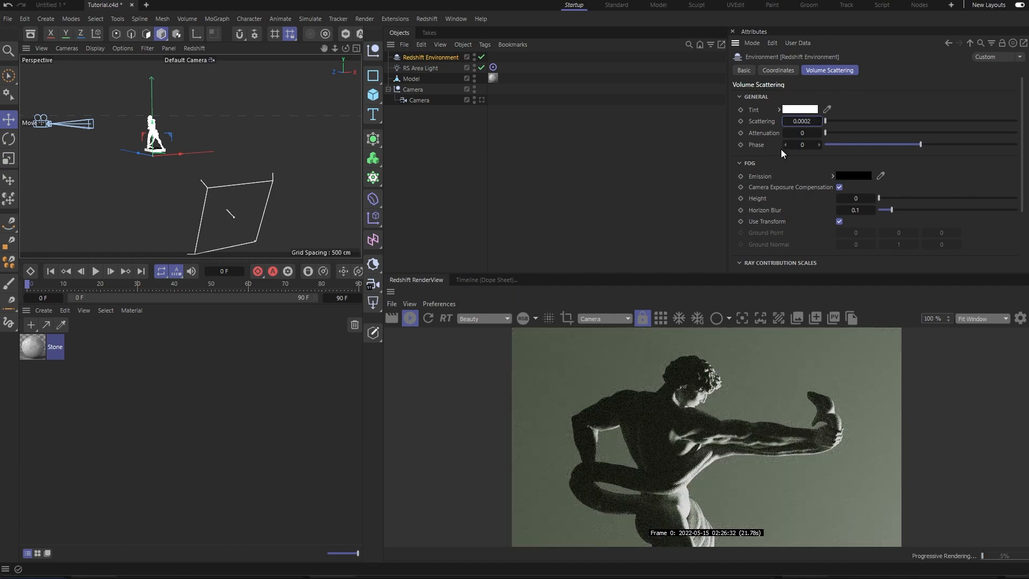
Move the area light further away from the camera and tint it orange with a hue of 29°.
click(234, 218)
drag(252, 215, 279, 221)
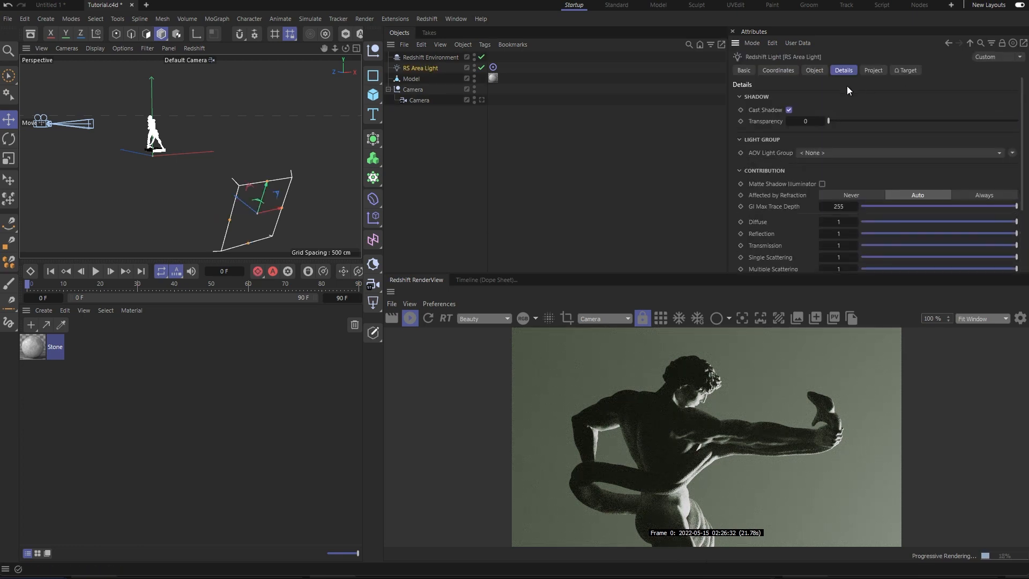
click(814, 71)
click(810, 225)
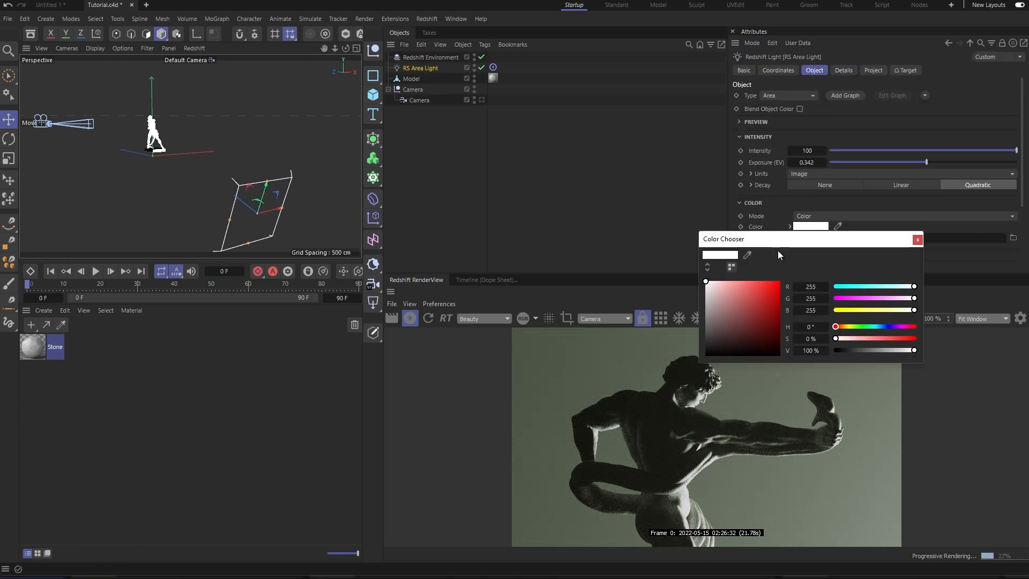
drag(871, 337, 843, 327)
click(841, 326)
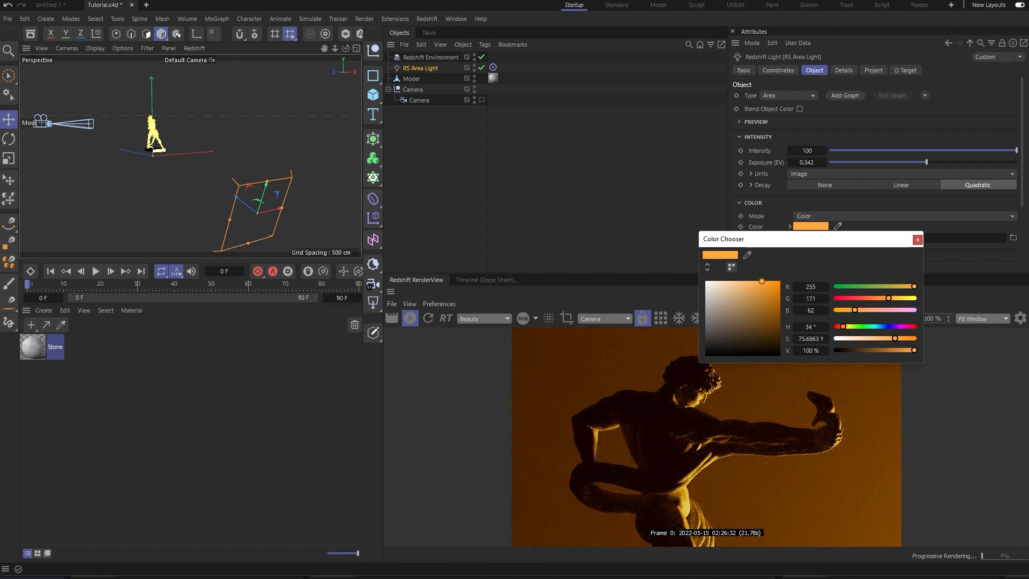
click(842, 327)
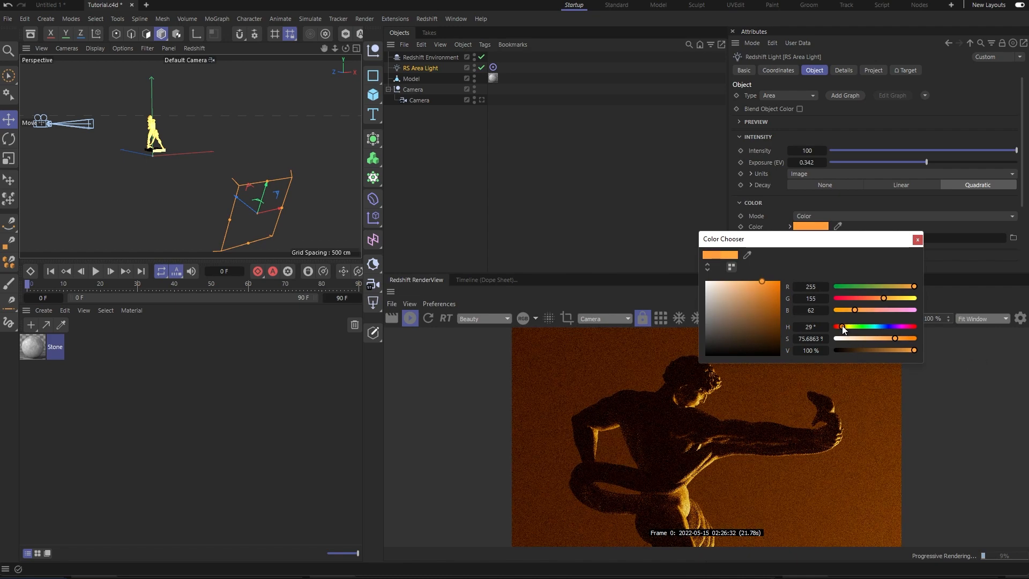
click(917, 239)
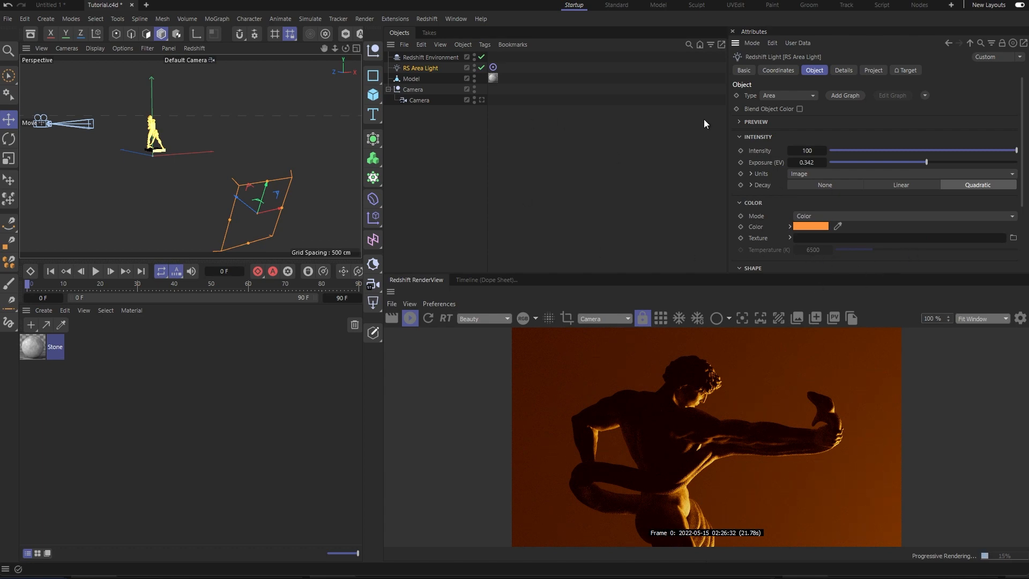
Raise the Redshift Environment's volume scattering to 0.0005.
click(449, 57)
click(813, 120)
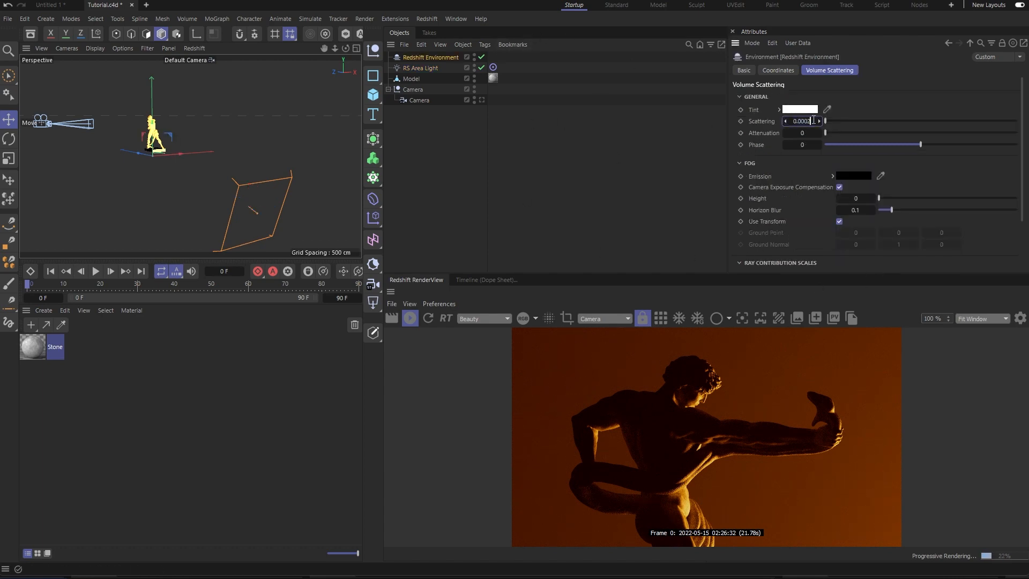
text(0.0005)
key(Return)
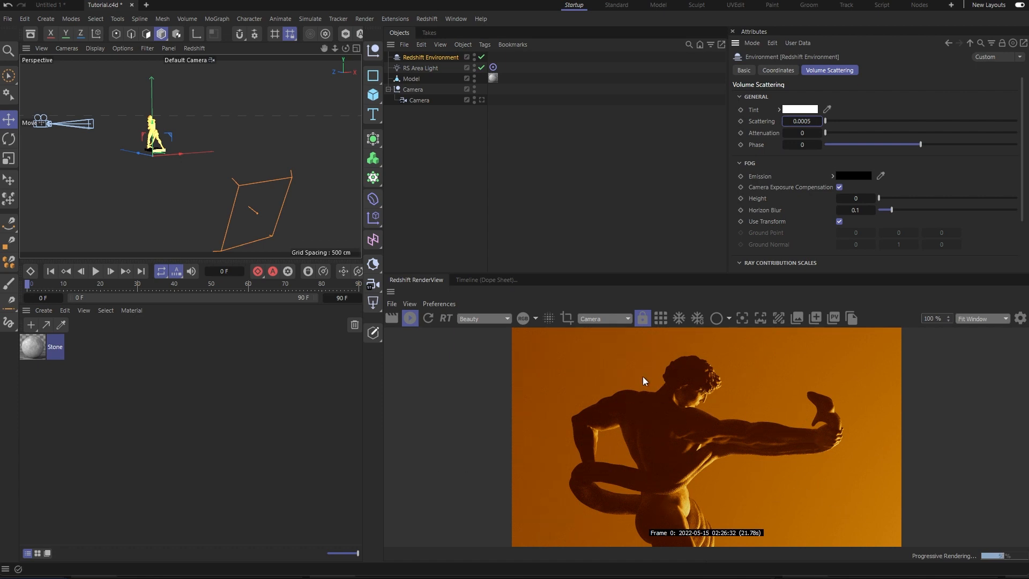
Create an RS Noise Volume material and assign it to the Redshift Environment object.
click(43, 311)
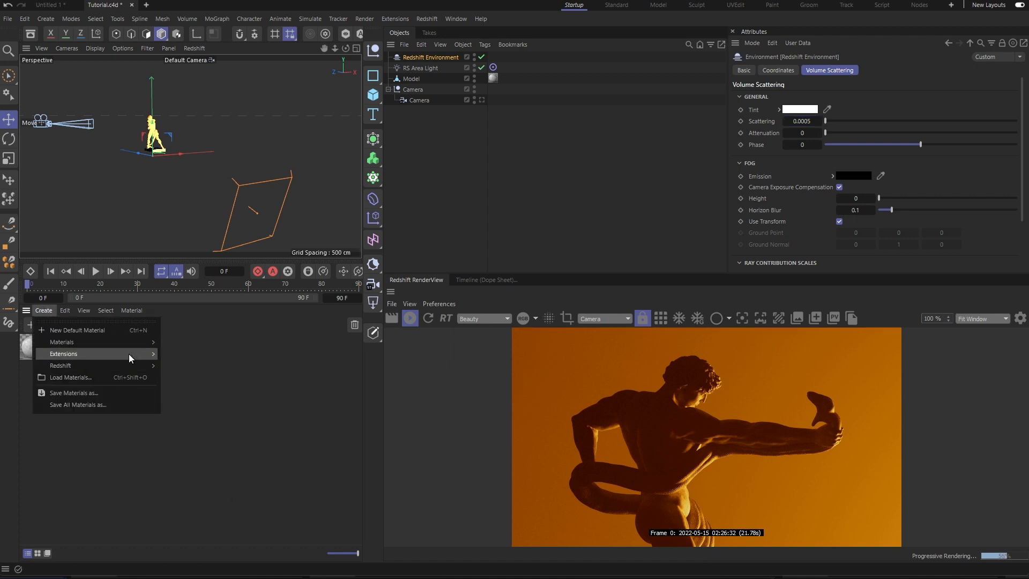
mouse_move(153, 368)
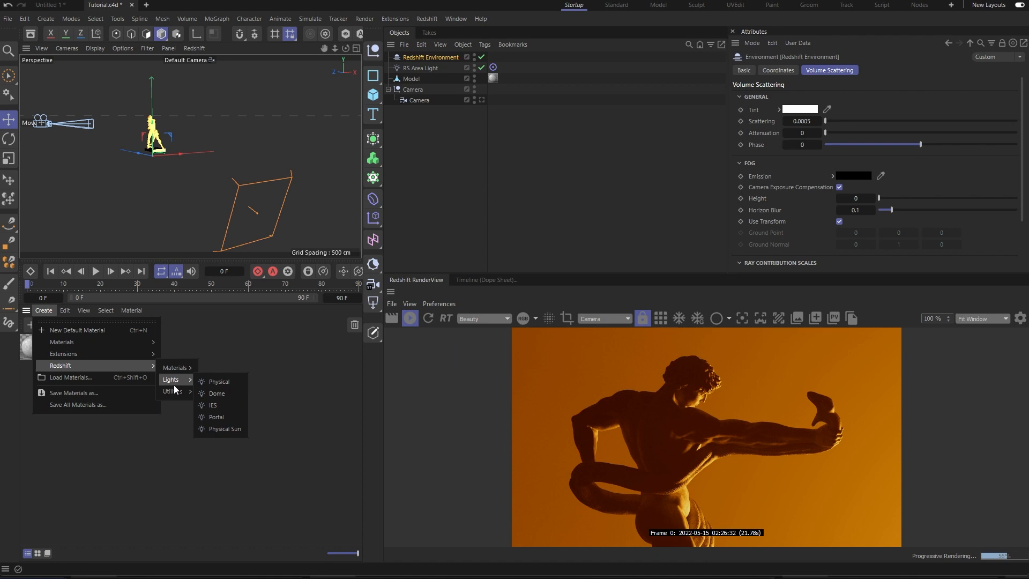
mouse_move(174, 391)
click(217, 418)
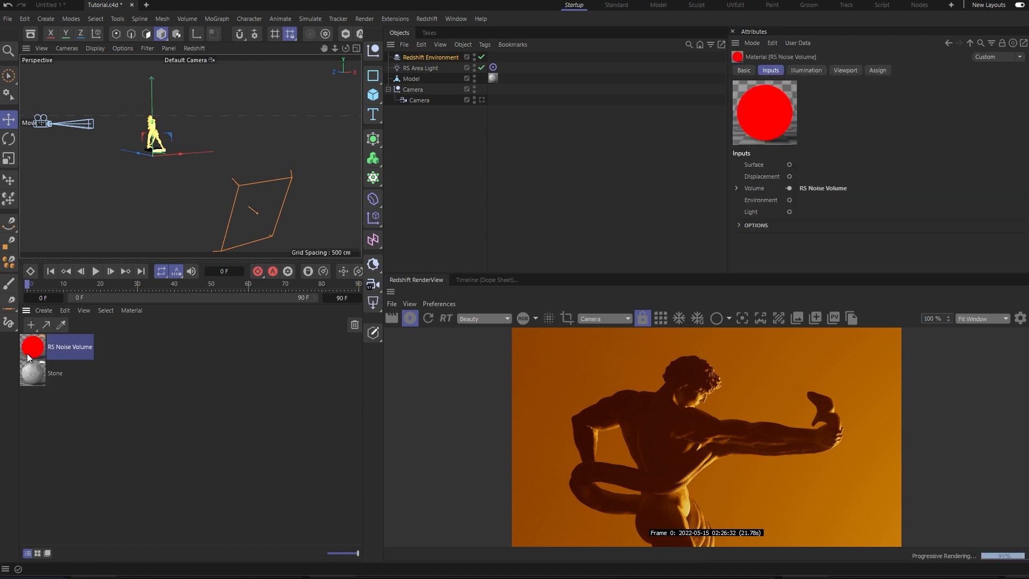
drag(31, 358, 450, 58)
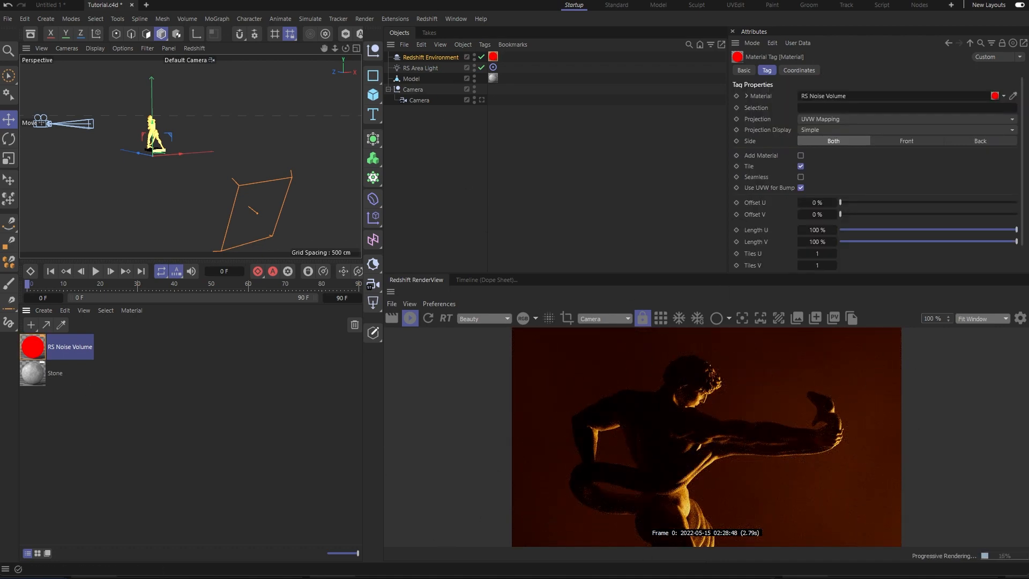
Open the RS Noise Volume material's node graph, space the noise and Output nodes apart, and select the noise node.
double_click(41, 348)
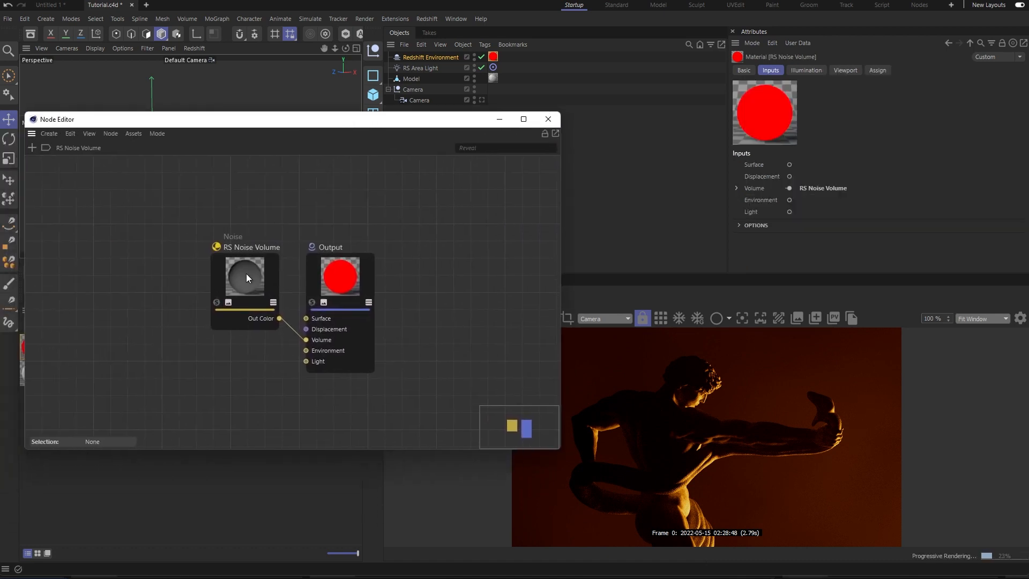
click(248, 278)
drag(262, 272, 222, 315)
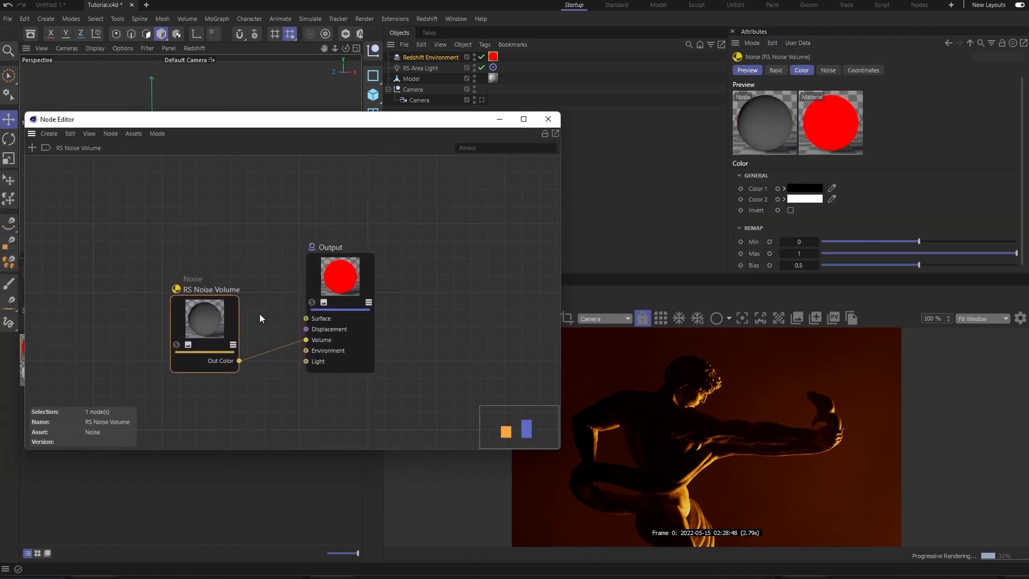
drag(337, 281, 353, 262)
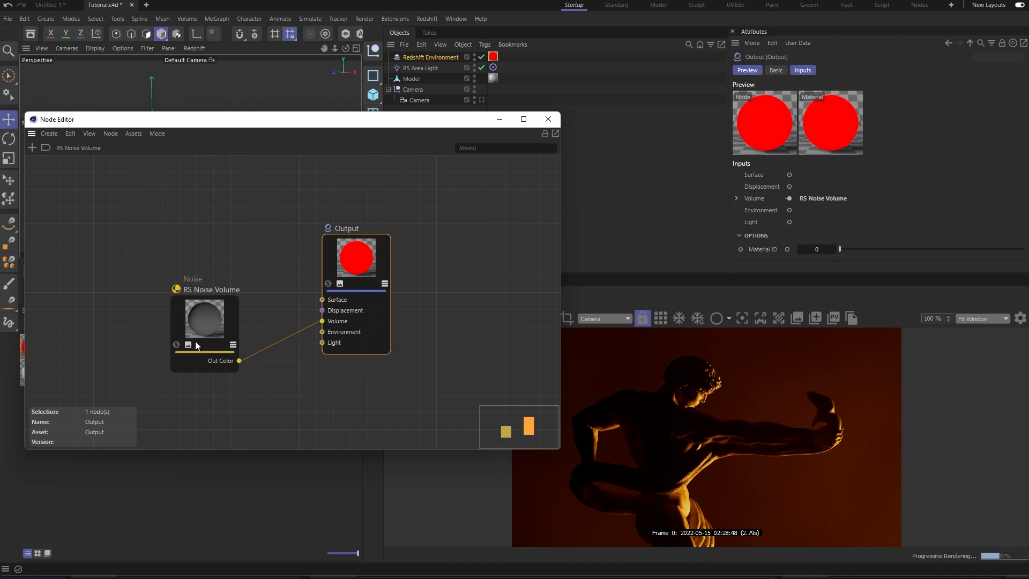
drag(164, 244, 222, 294)
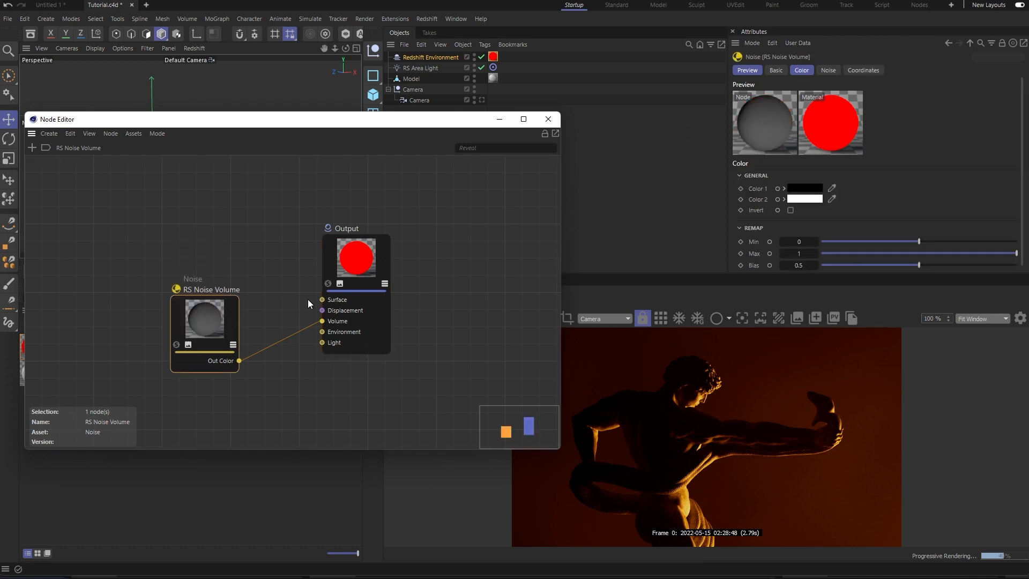
Set the volume noise's frequency scale to 5.33 and its distortion to 2.12.
click(825, 71)
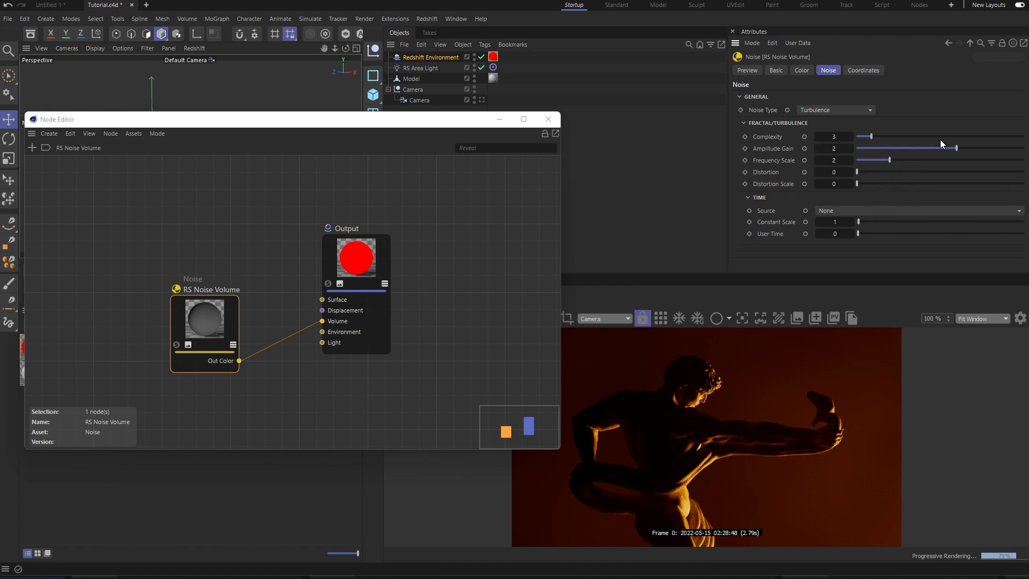
drag(462, 124, 424, 110)
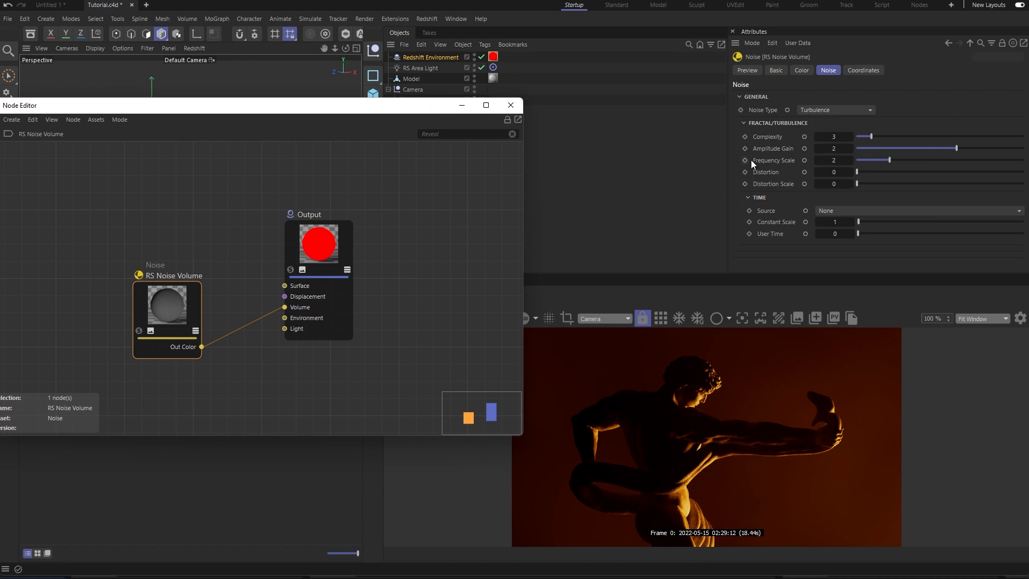
click(928, 161)
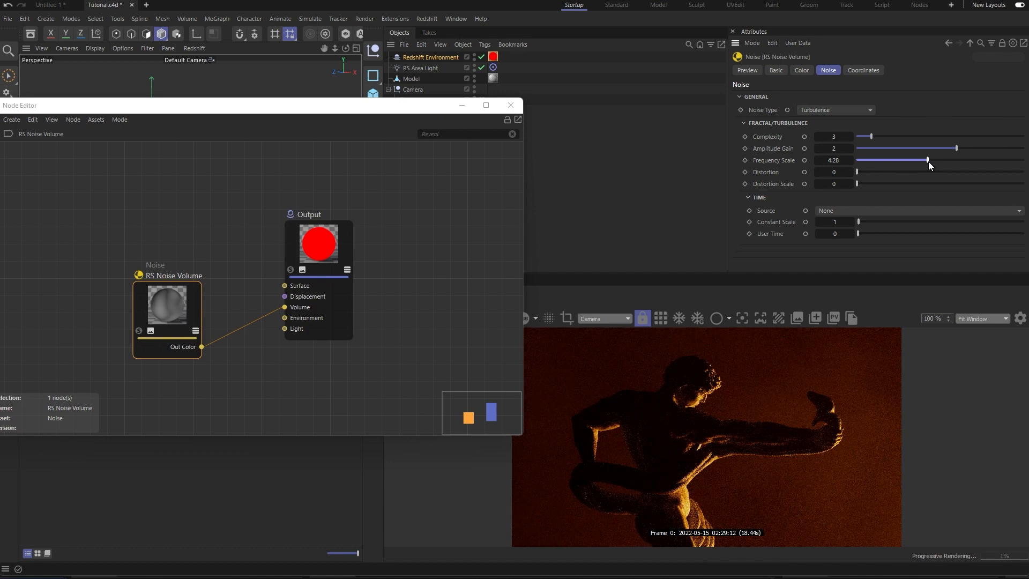
click(963, 160)
click(947, 157)
click(882, 172)
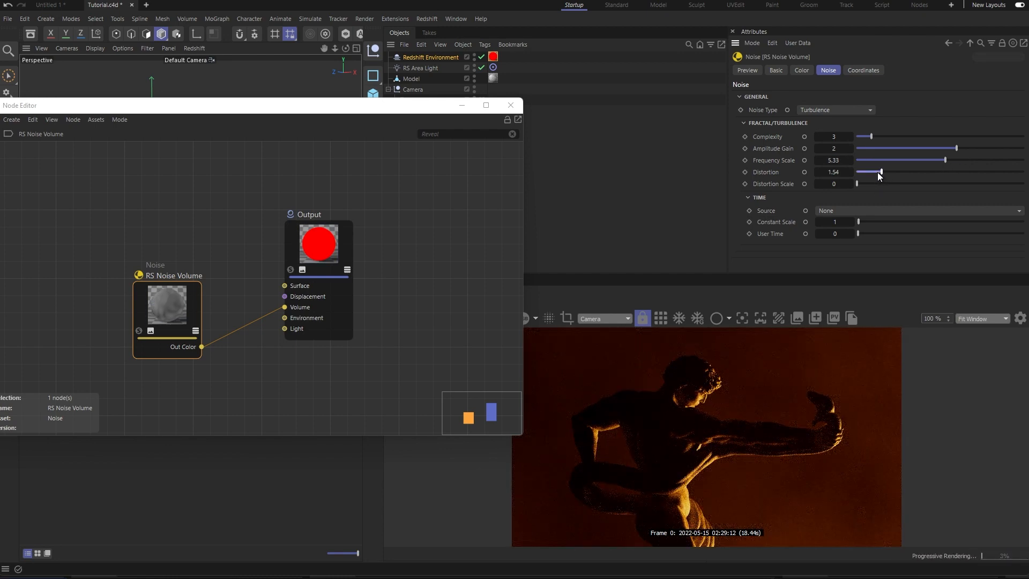
click(892, 172)
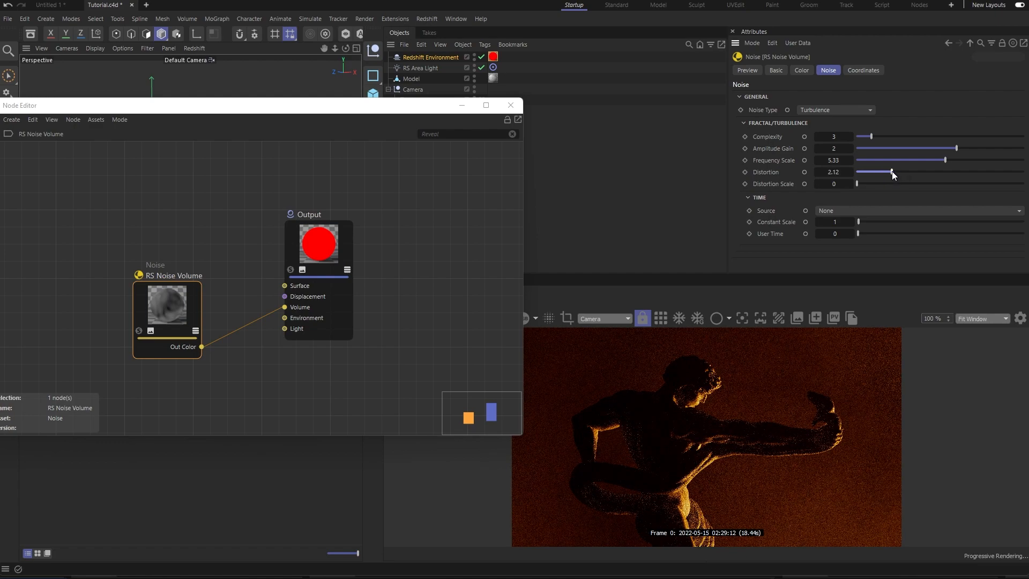
Refine the turbulence noise with complexity 5, distortion scale 0.72 and frequency scale 6.67, and close the node graph.
click(882, 137)
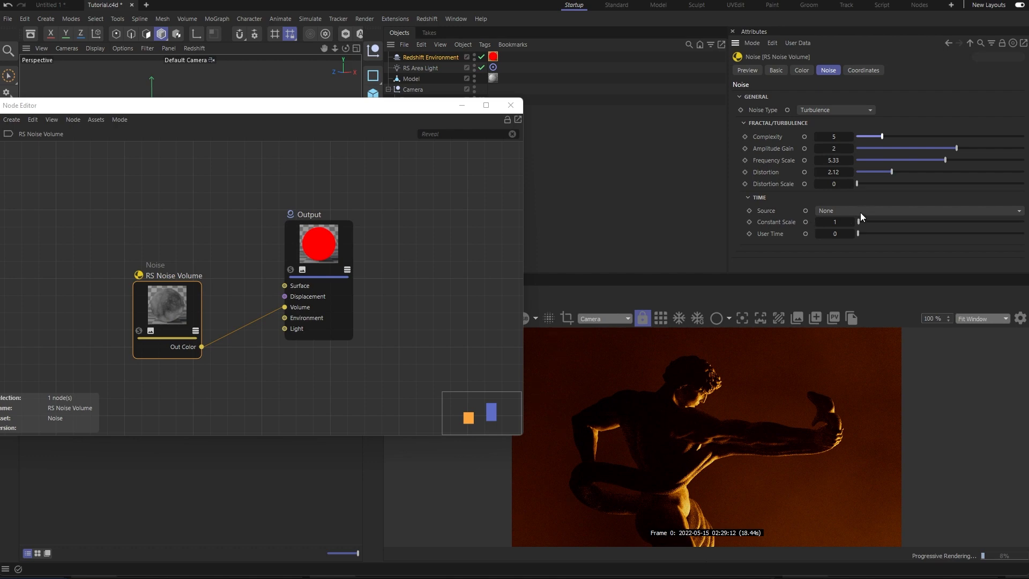
drag(366, 111, 351, 66)
drag(857, 184, 868, 184)
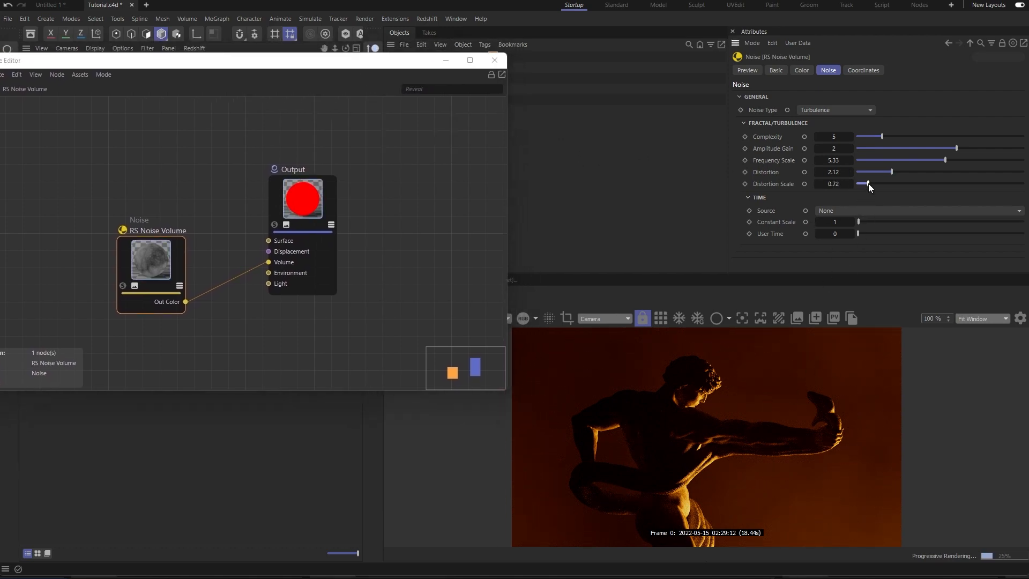
click(968, 160)
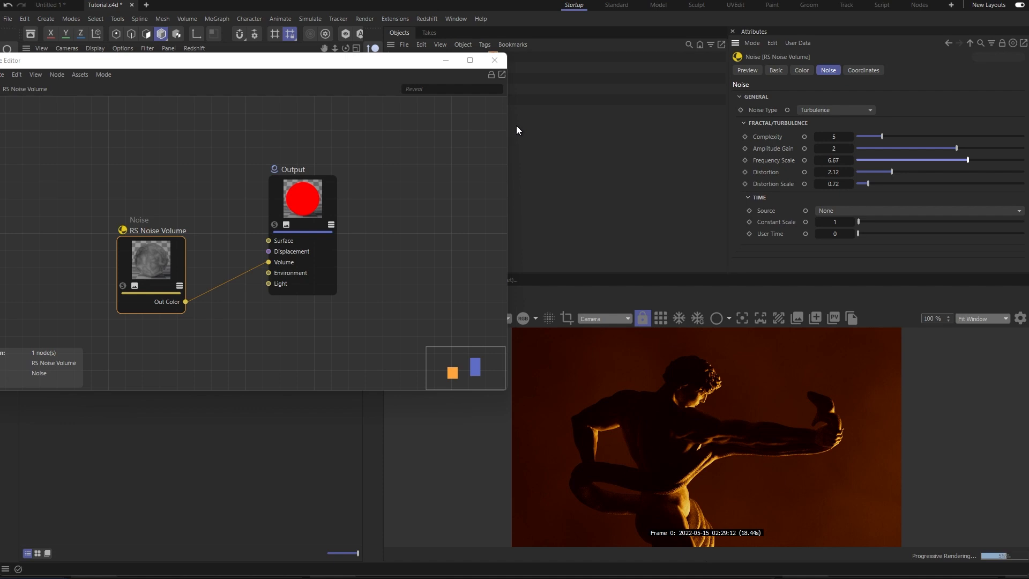
click(493, 59)
Increase the Redshift Environment's volume scattering to 0.0015 to strengthen the noisy fog.
click(445, 56)
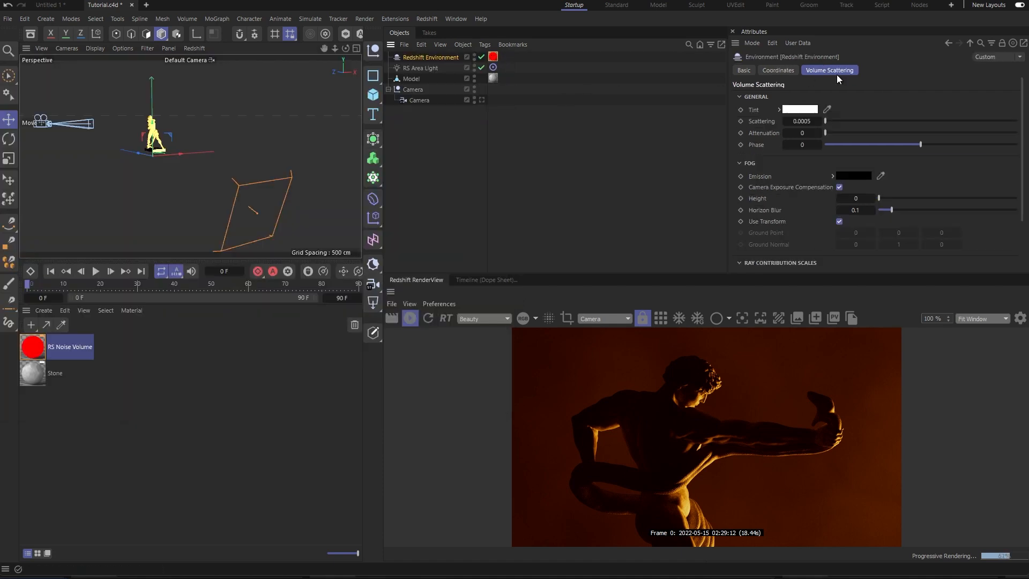
click(802, 122)
click(809, 121)
text(1)
key(Return)
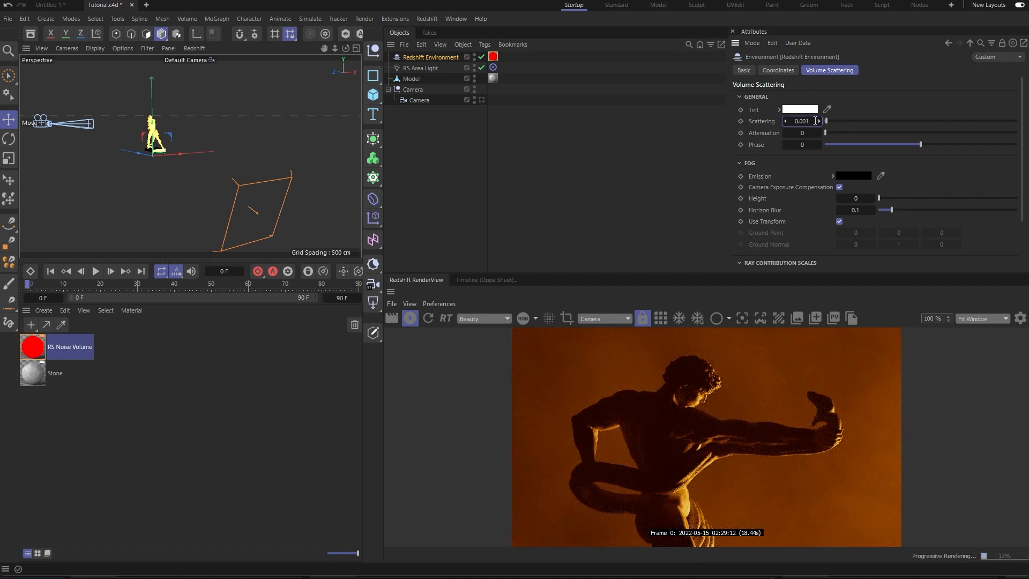
key(Return)
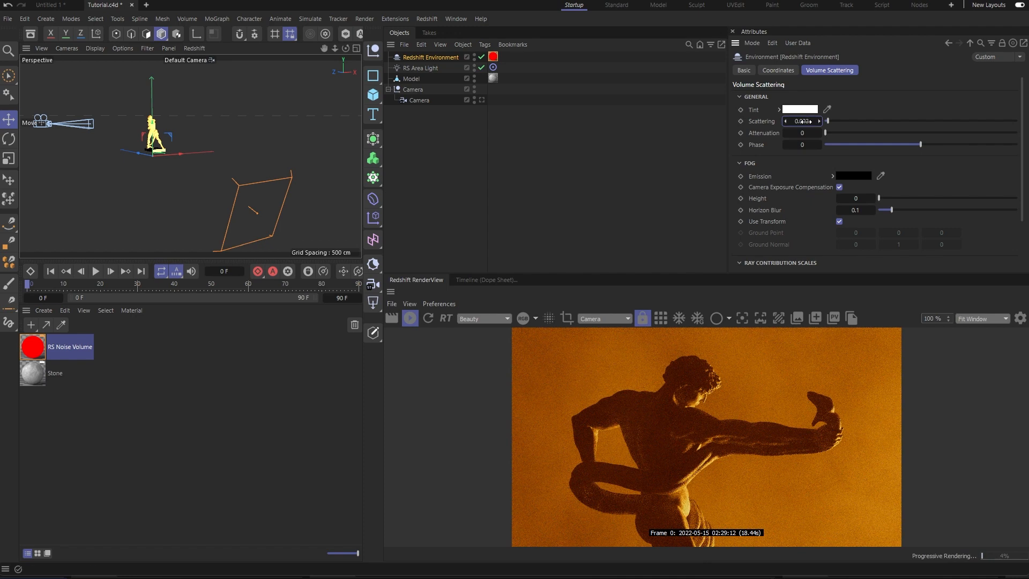
click(811, 122)
click(811, 123)
text(4)
key(Return)
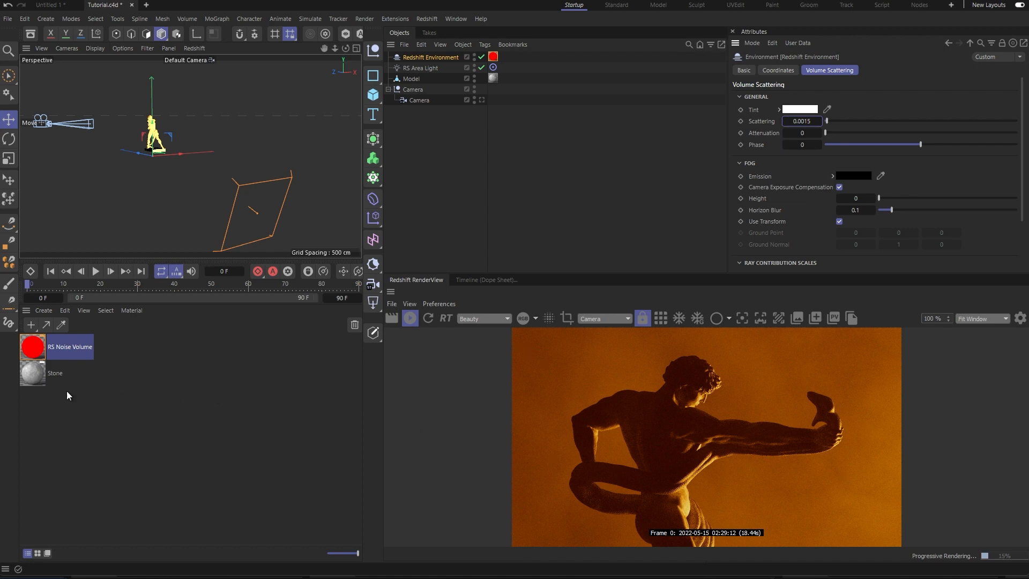
Reopen the RS Noise Volume nodes and set the noise's distortion scale to 1.19 and frequency scale to 7.37.
double_click(33, 346)
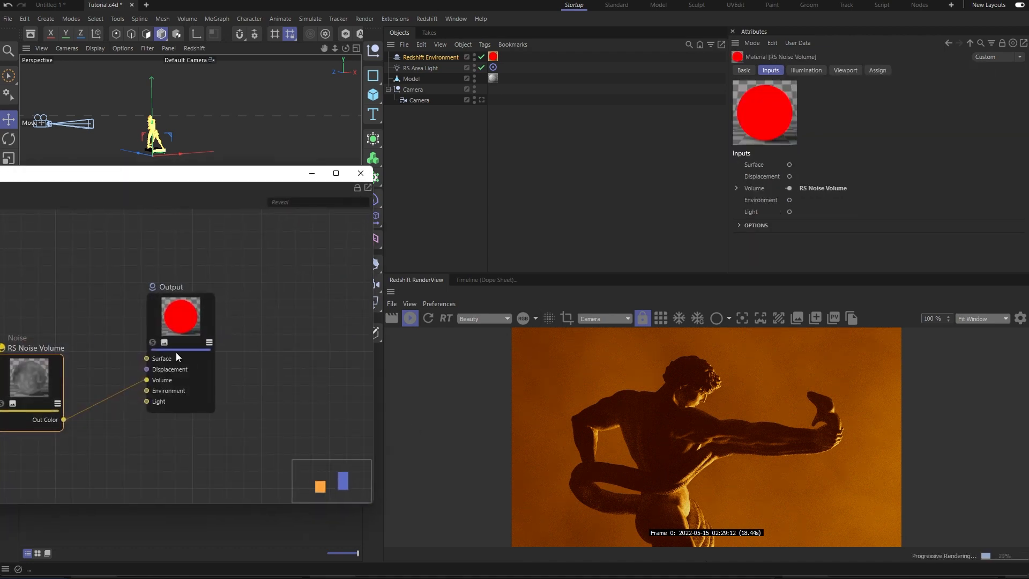
click(42, 373)
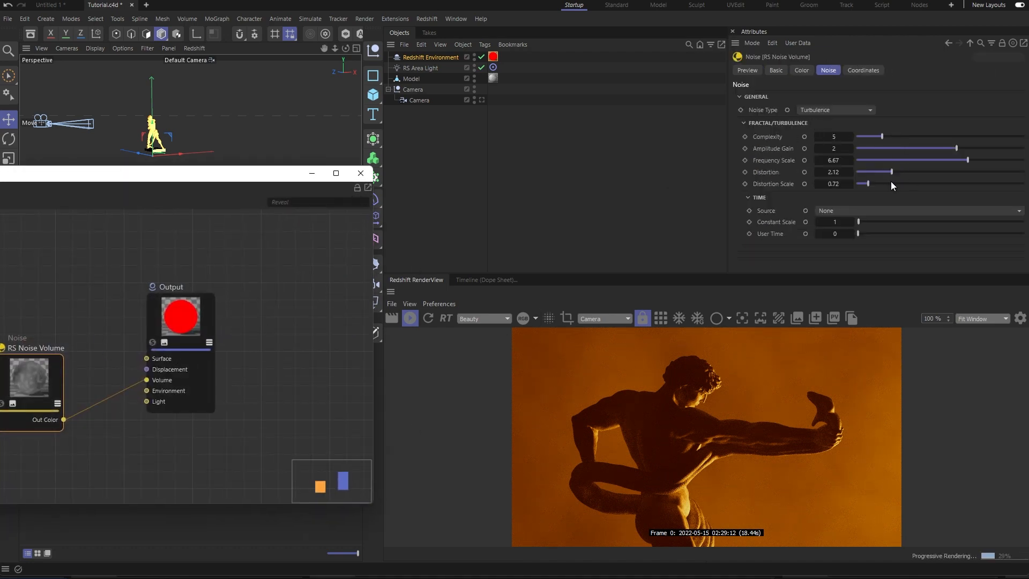
click(877, 184)
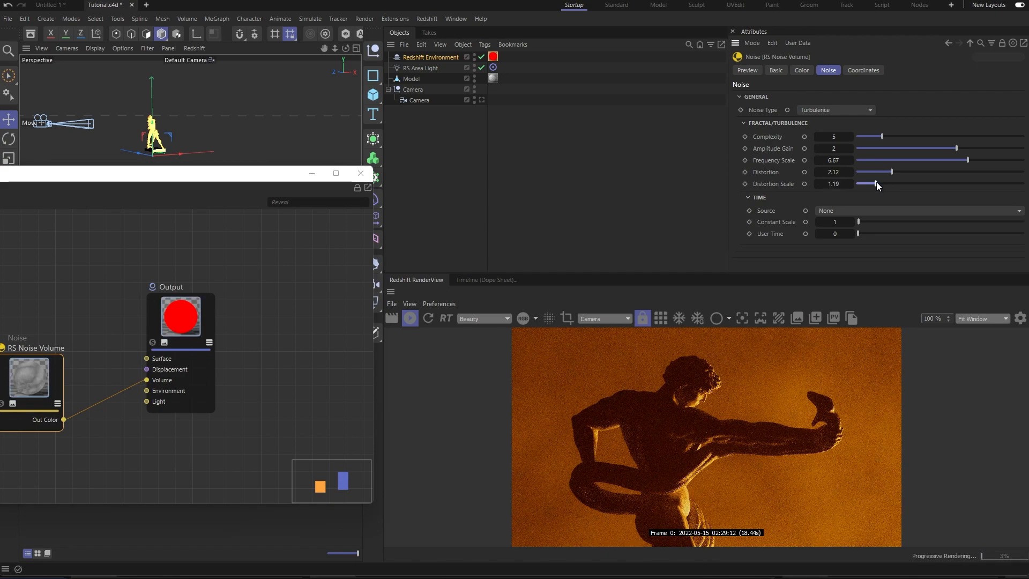
click(980, 159)
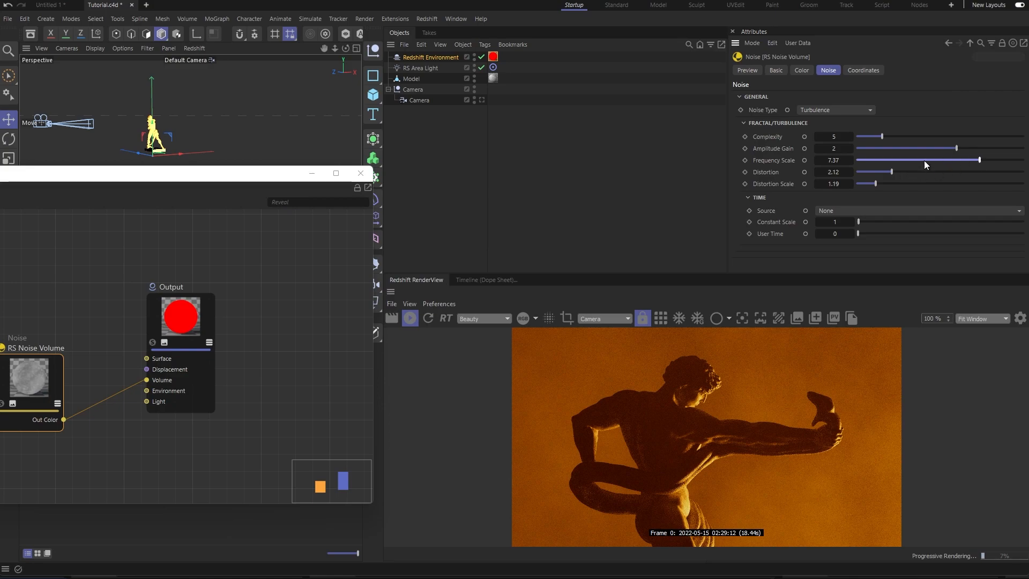
Adjust the RS Noise Volume's amplitude gain to 2.7, comparing lower and higher values in the render.
drag(955, 148, 966, 148)
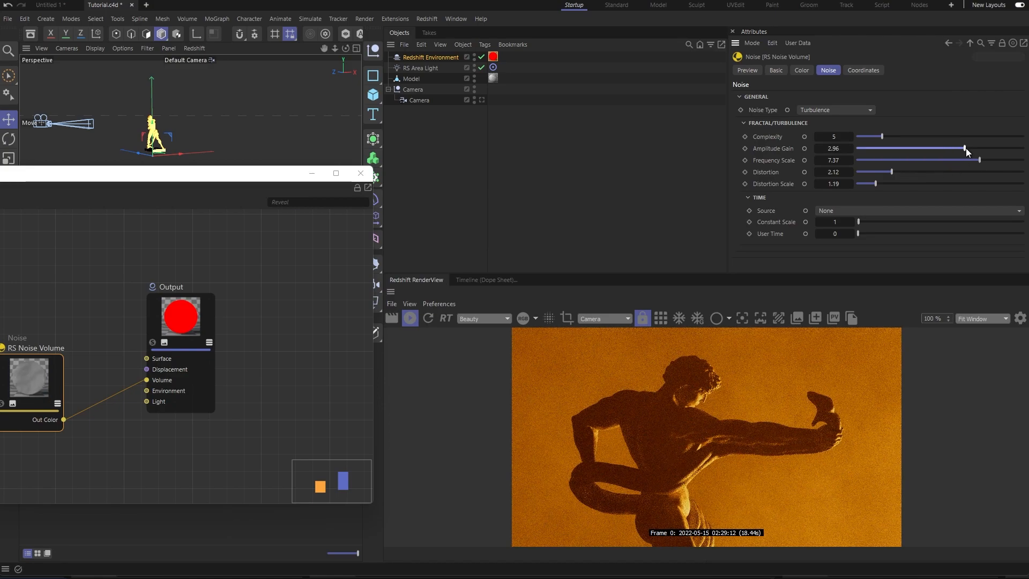
click(957, 149)
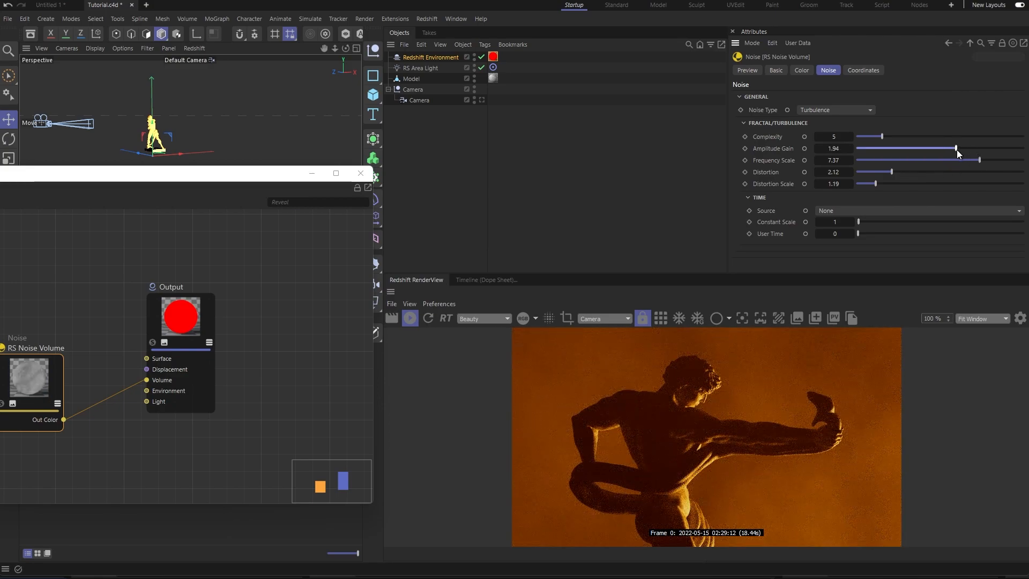
click(965, 147)
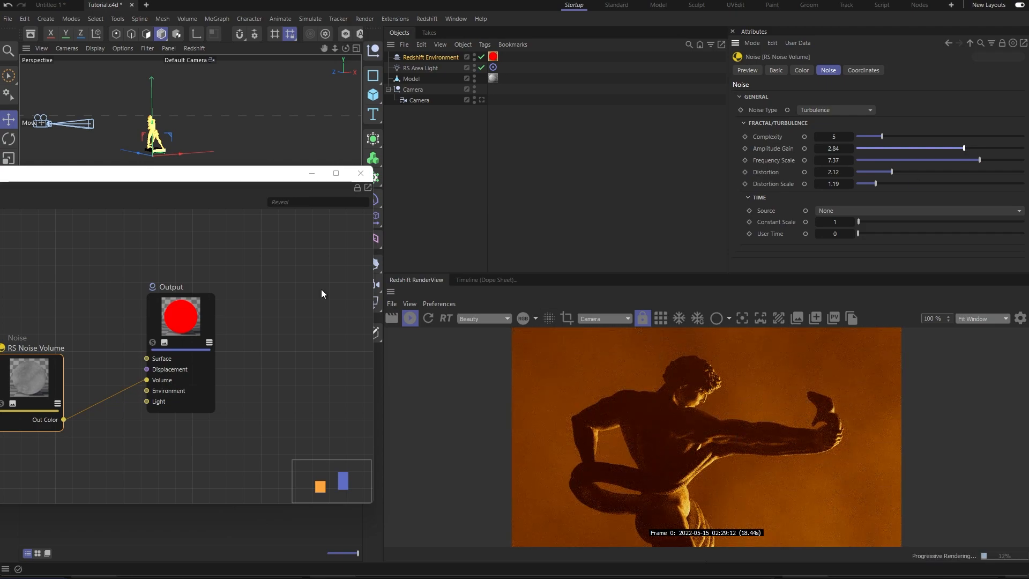
click(975, 148)
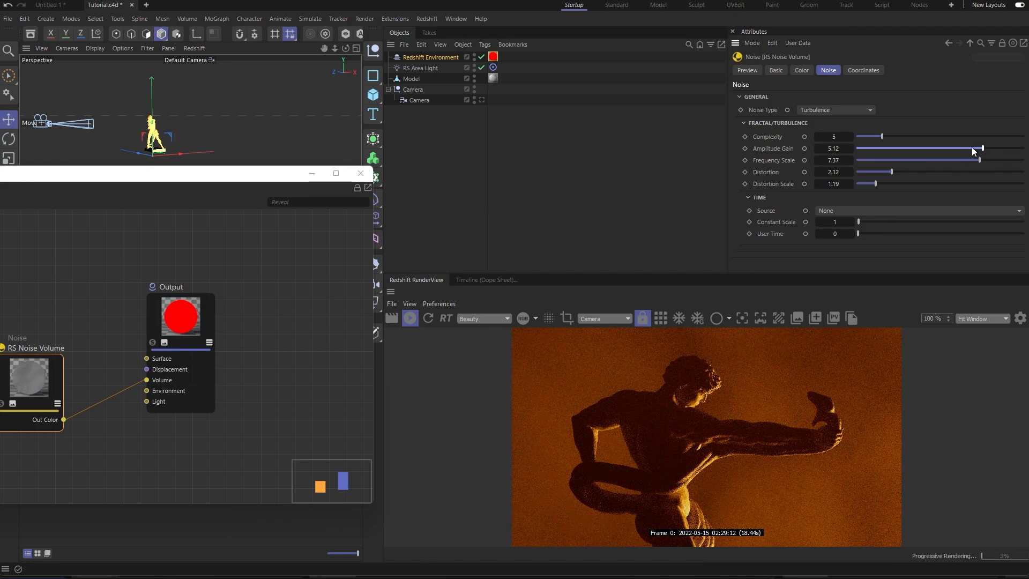
drag(969, 148, 961, 147)
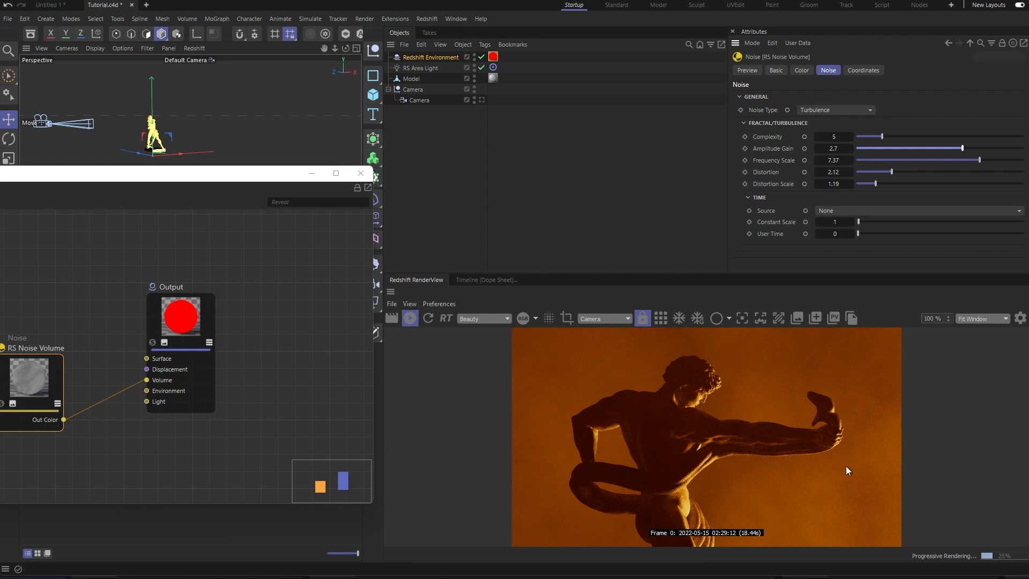
Check the noise's color settings, set its distortion to 2.15, and close the node graph.
click(797, 70)
click(839, 69)
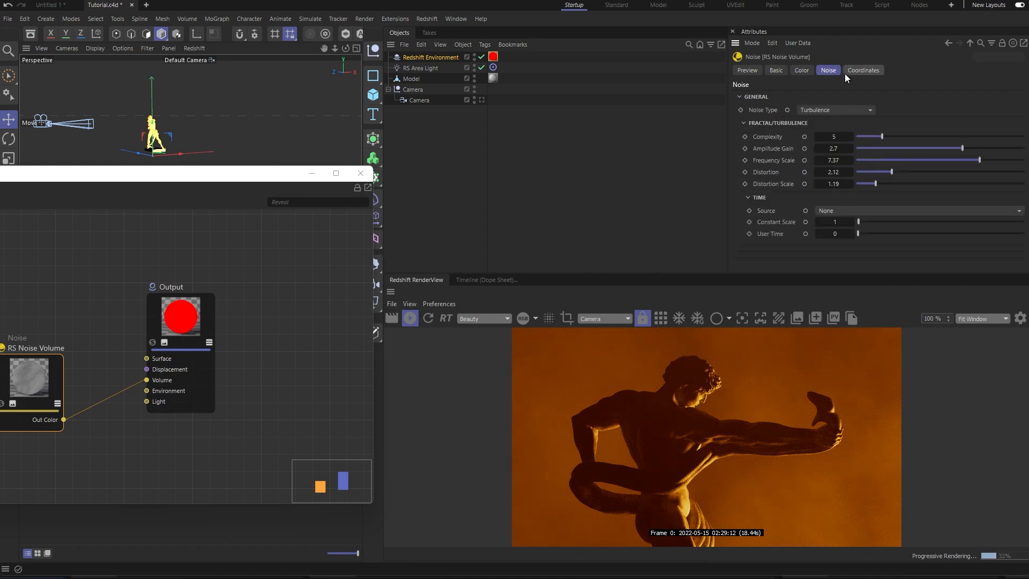
click(803, 70)
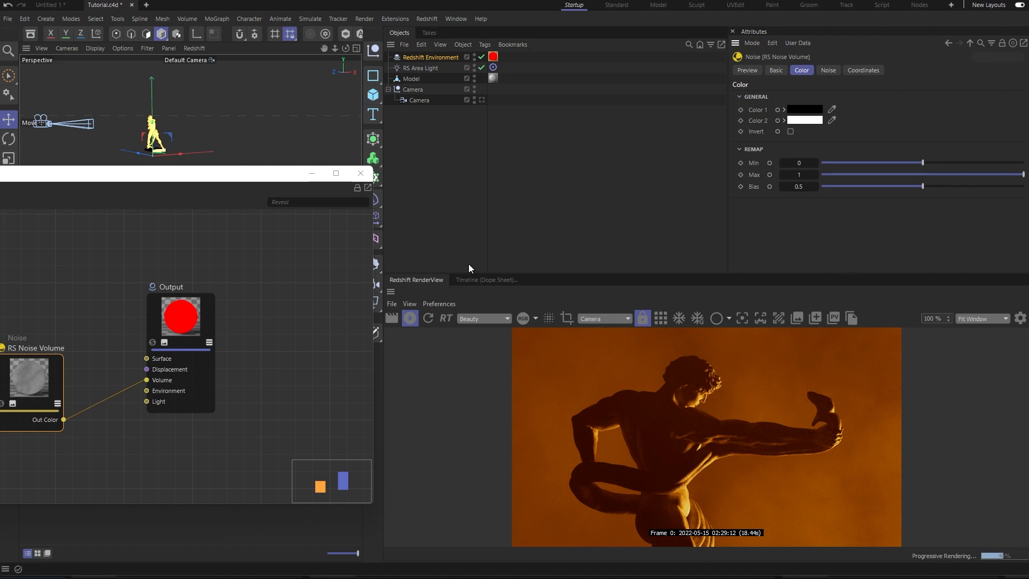
click(829, 72)
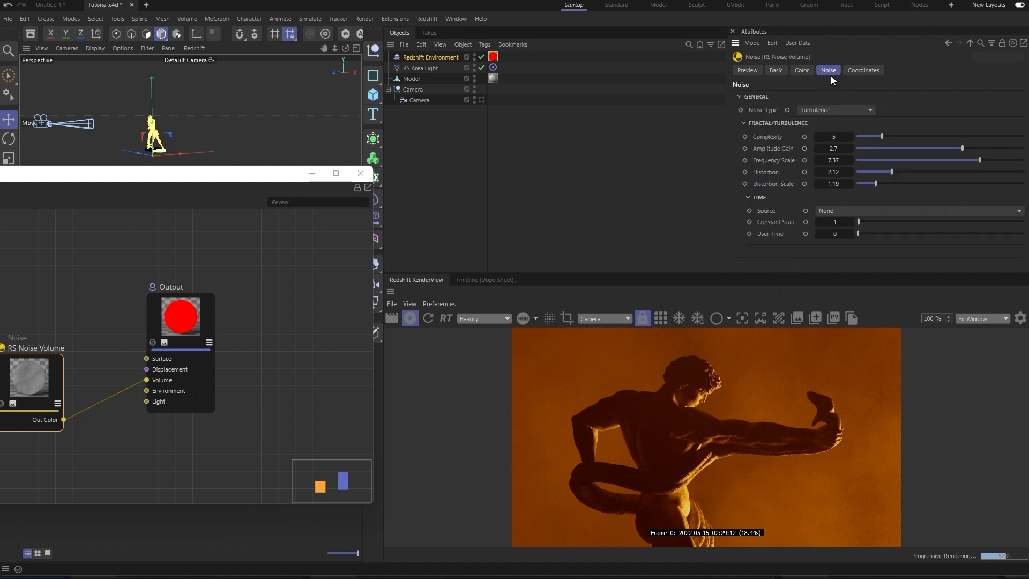
click(918, 172)
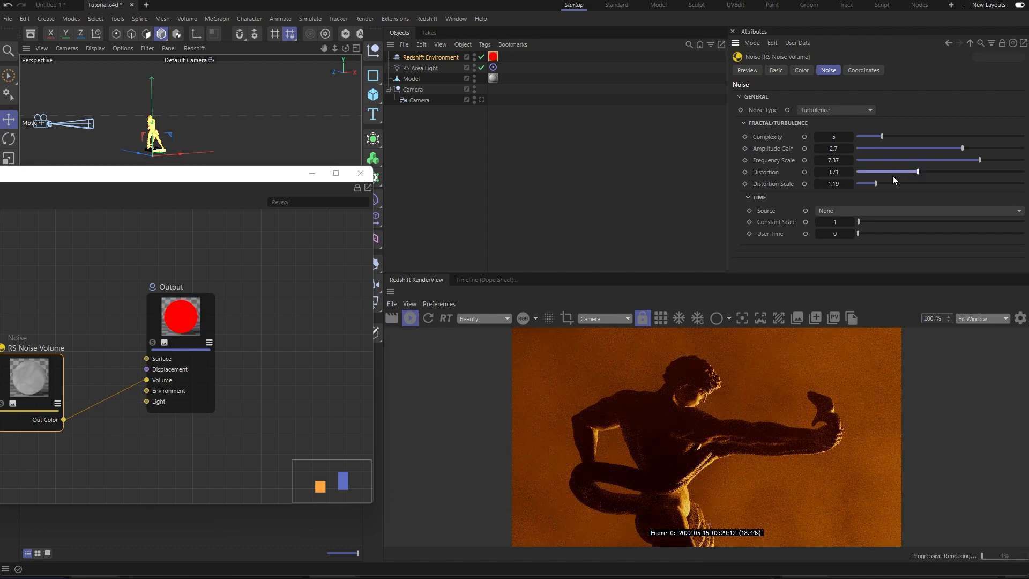
click(893, 174)
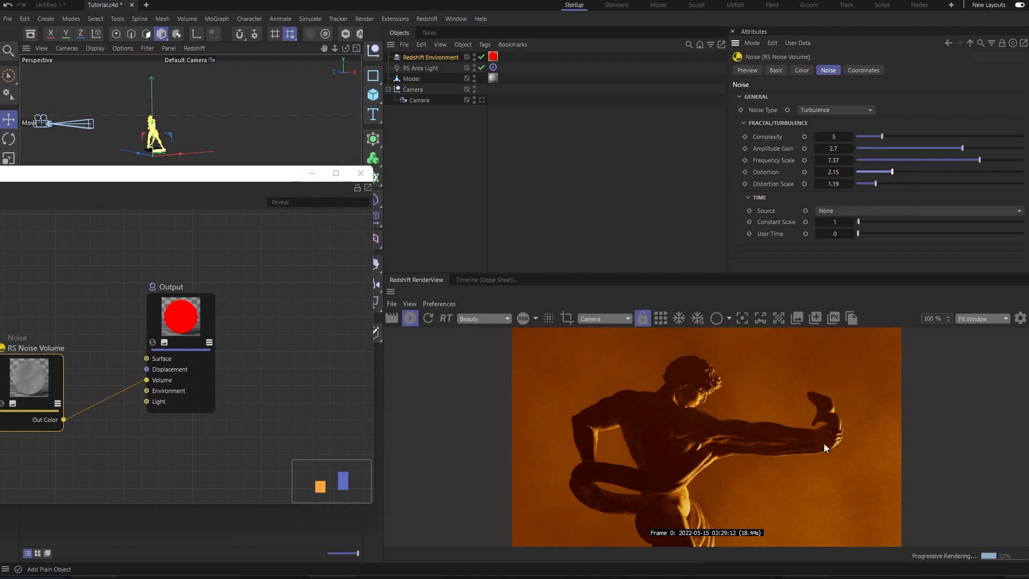
click(360, 174)
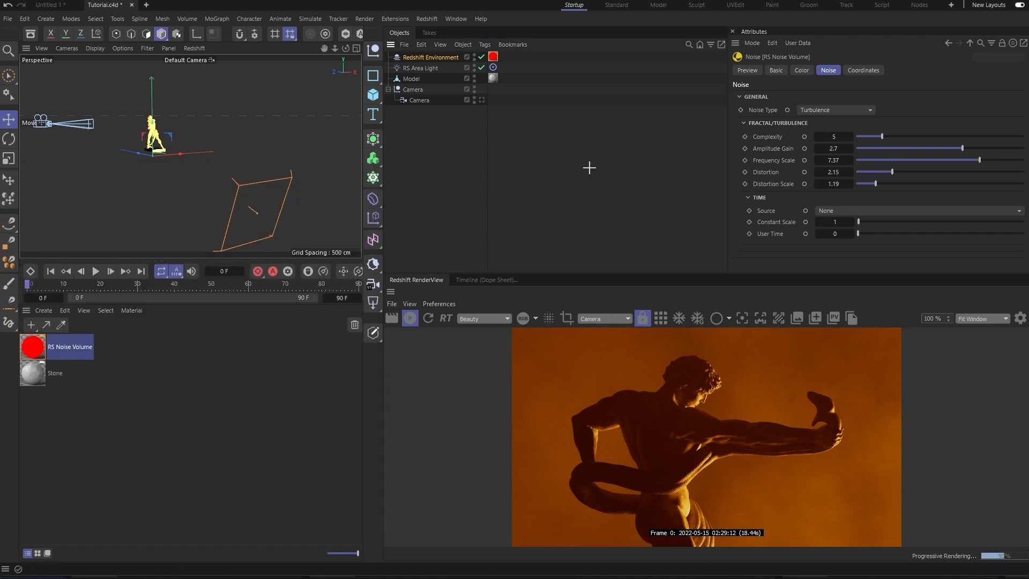
Reposition the RS Area Light in the perspective view so it sits closer to the statue.
click(423, 68)
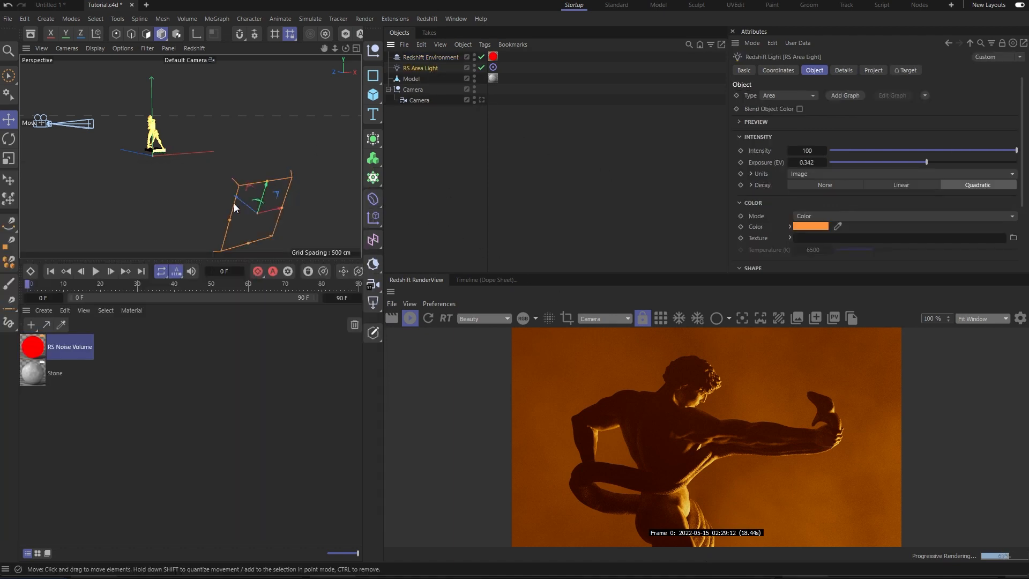
drag(270, 215, 298, 215)
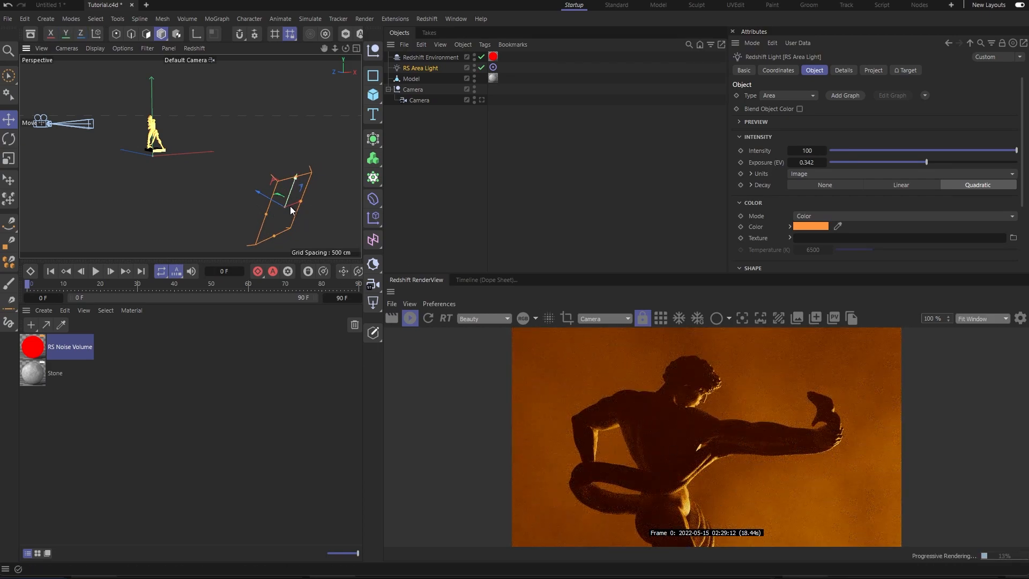
drag(272, 205, 245, 191)
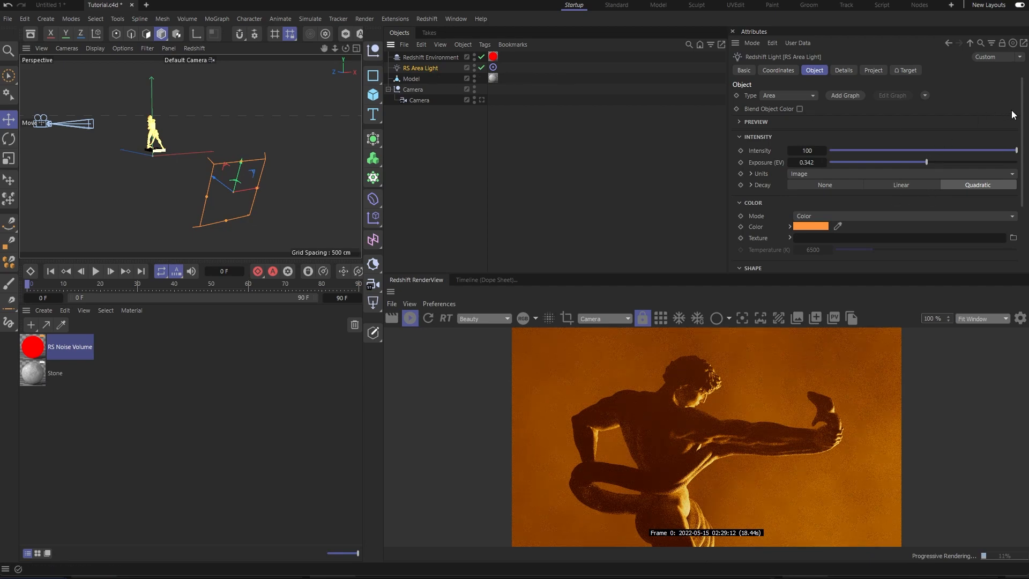
Try a spread of 0.032 on the area light, a smaller size of about 56 by 92 cm, and a spread of 0.242.
drag(1024, 121, 1025, 185)
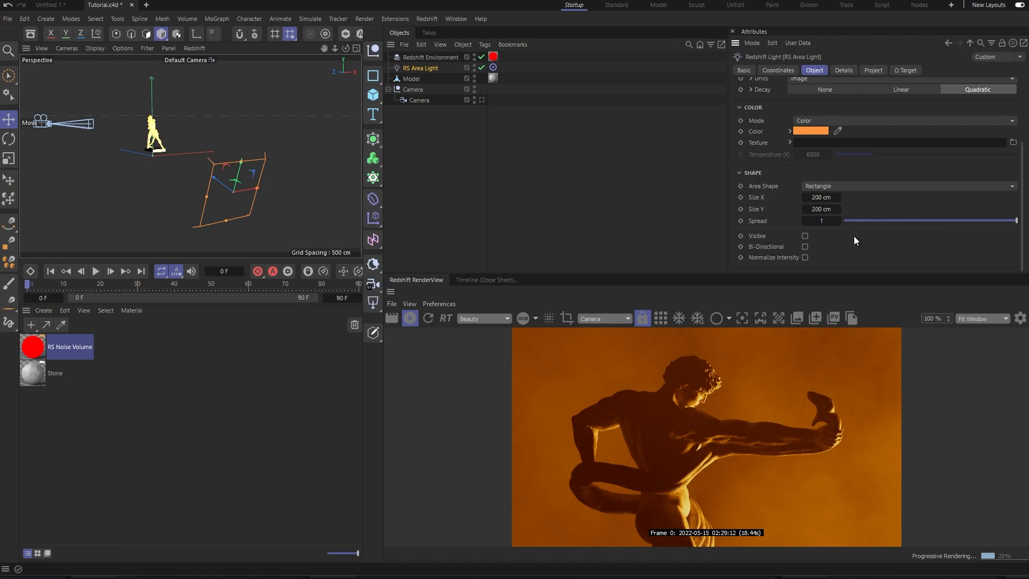
drag(874, 221, 850, 220)
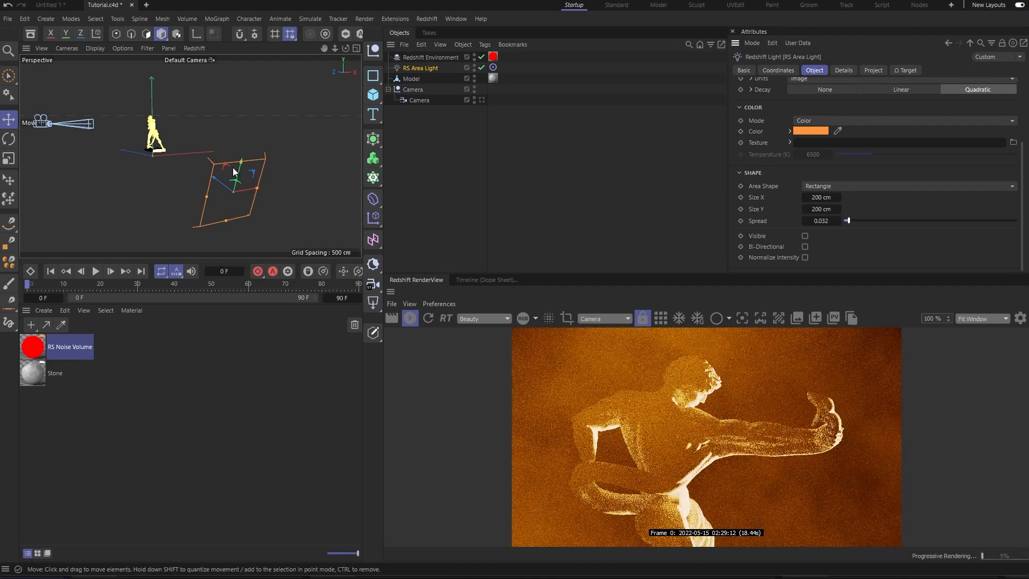
drag(208, 193, 230, 193)
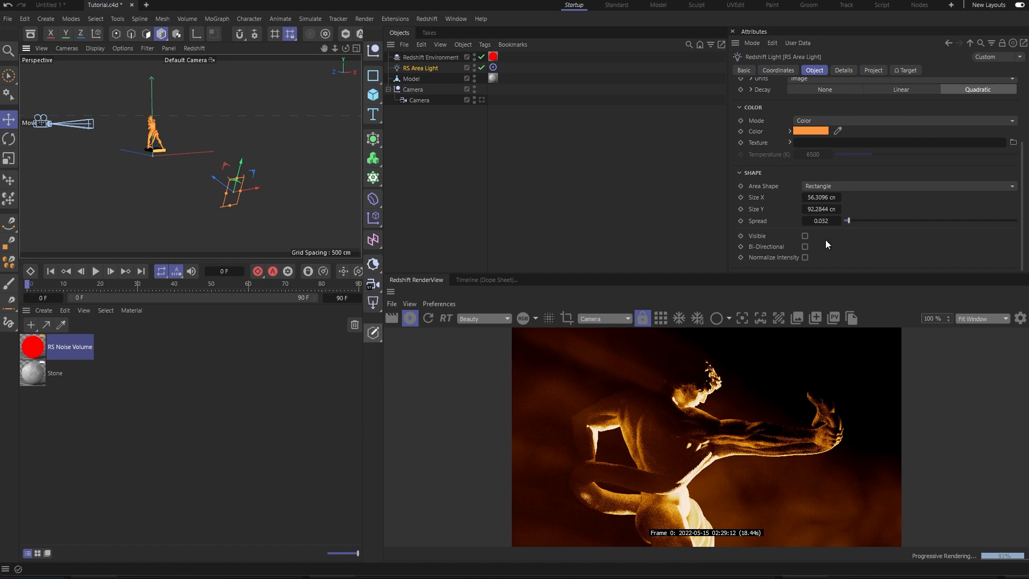
click(892, 221)
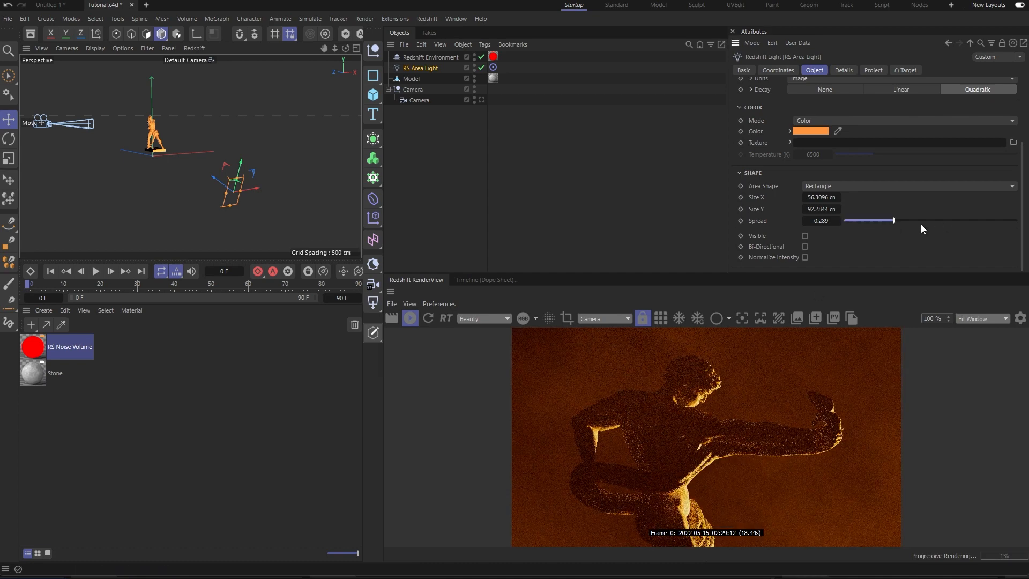
click(886, 221)
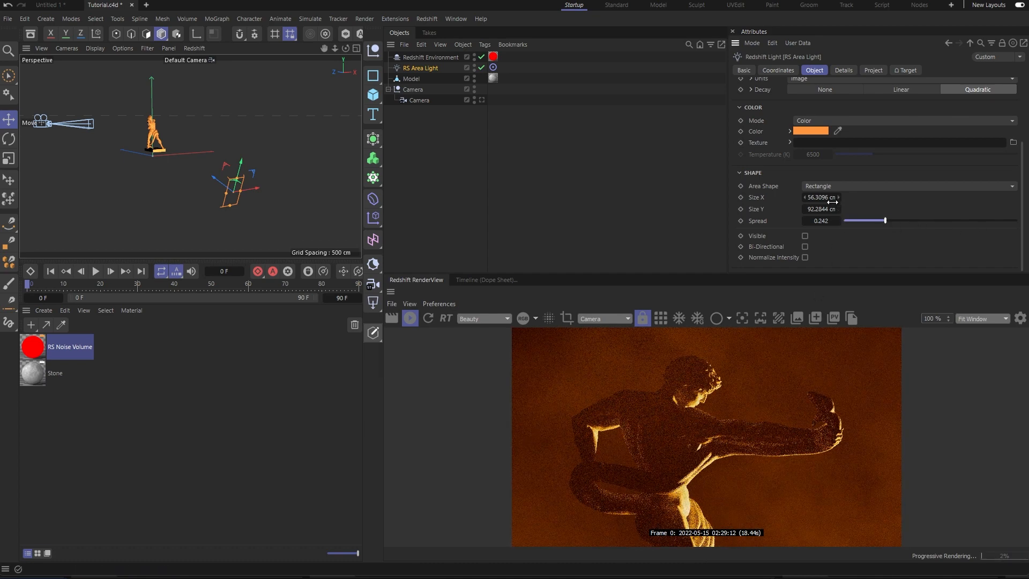
Undo the area light's resizing and the spread changes made after it.
key(ctrl+z)
key(ctrl+z)
key(ctrl+z)
key(ctrl+z)
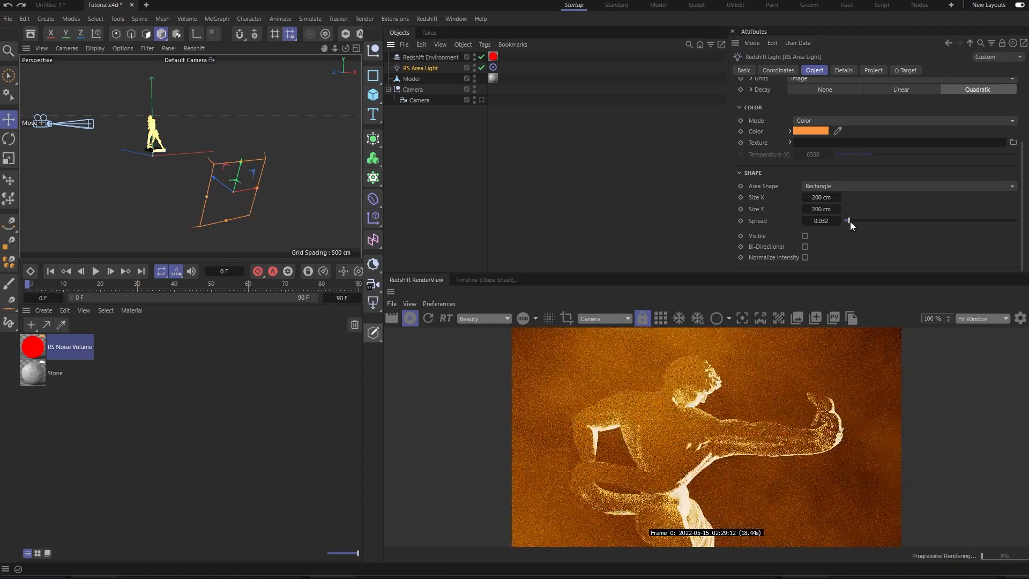
Set the area light's spread to 0.56 and lower its exposure to -0.741.
drag(882, 221, 941, 219)
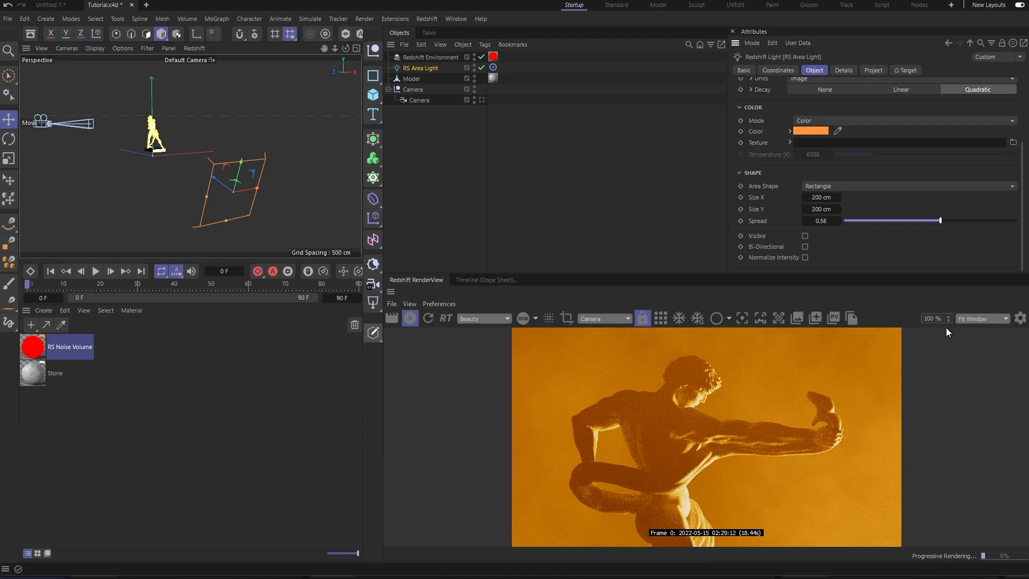
scroll(988, 170, up, 3)
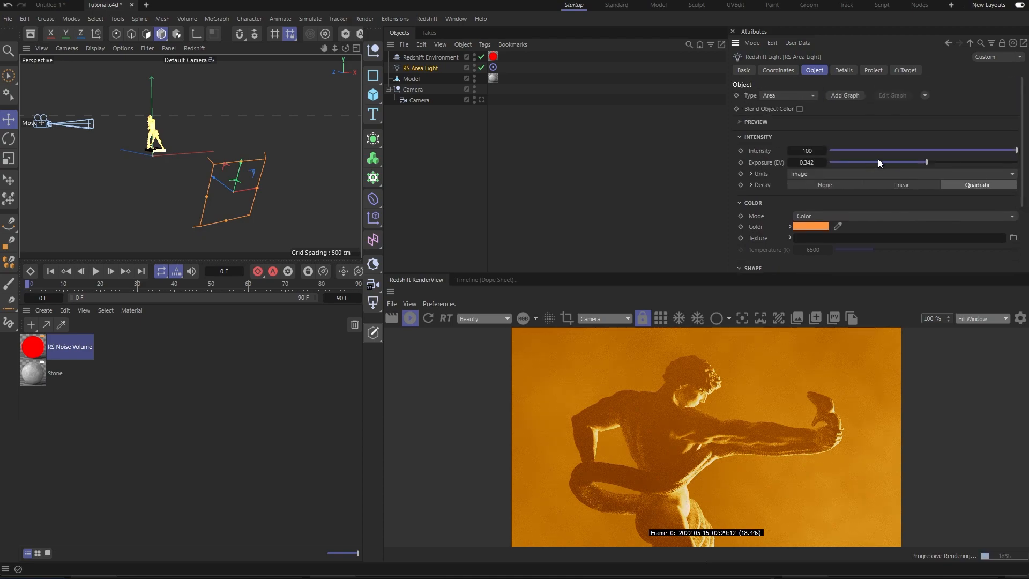
drag(894, 159, 917, 159)
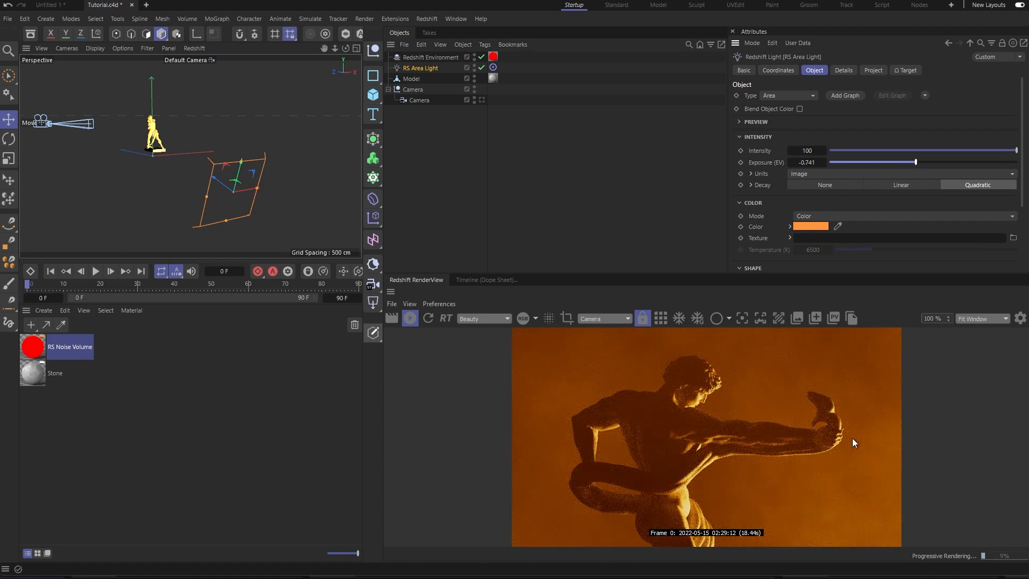
Shift the area light's color to a redder orange by setting its green value to 126.
click(821, 230)
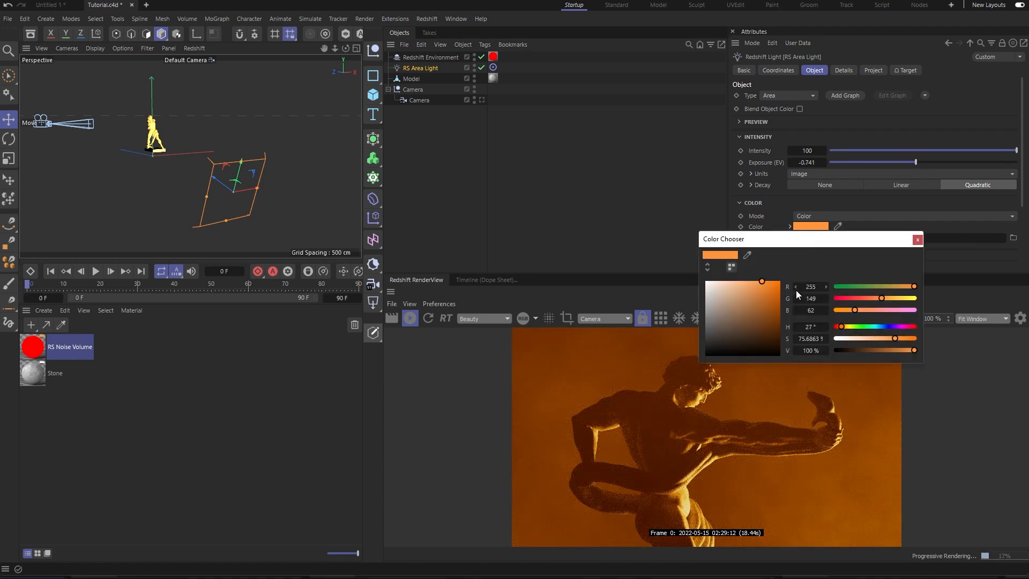
drag(876, 298, 876, 297)
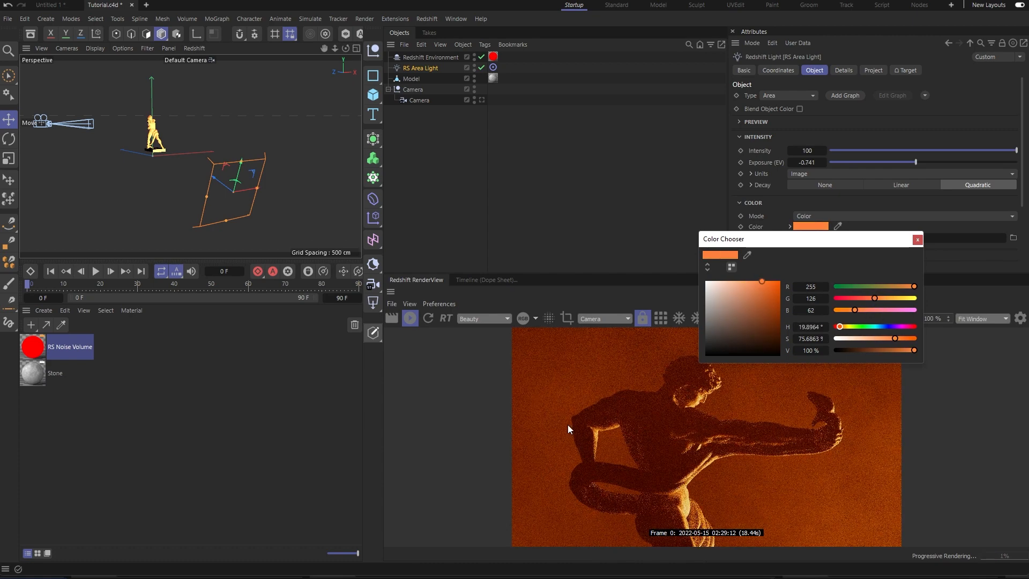
click(917, 240)
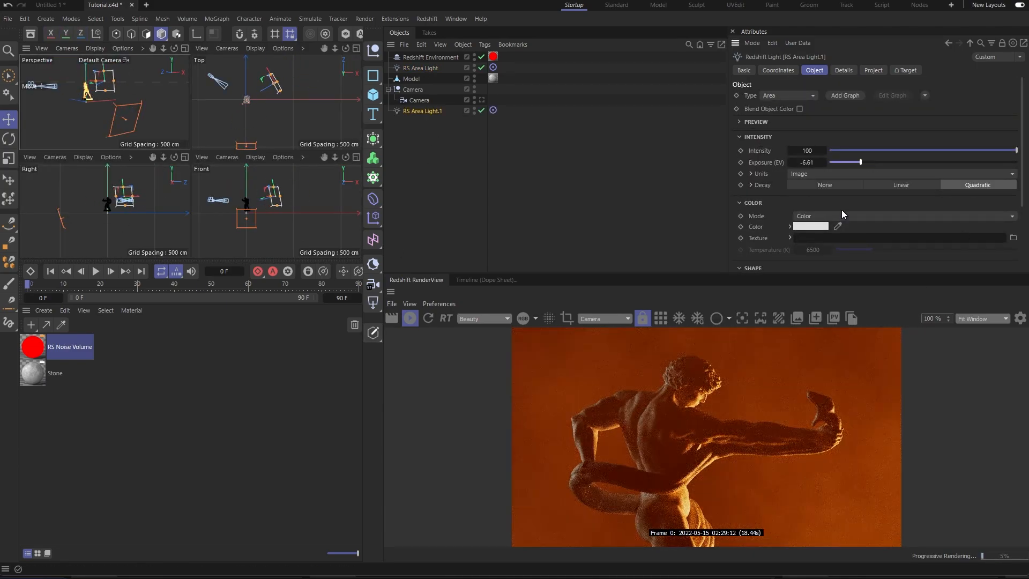
Reopen the RS Noise Volume nodes, set the noise's distortion to 3.71, and close the node graph.
middle_click(150, 83)
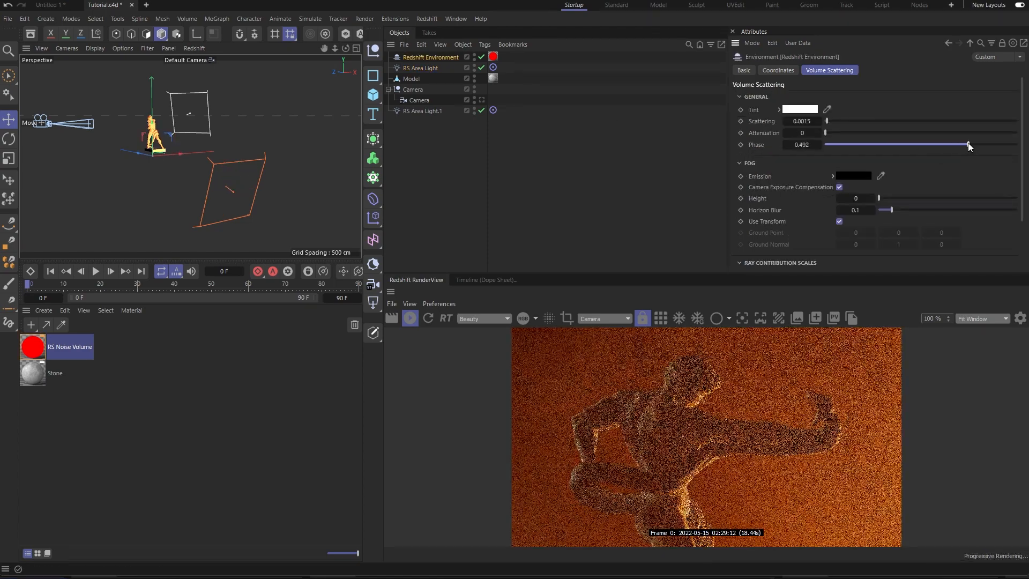
double_click(40, 347)
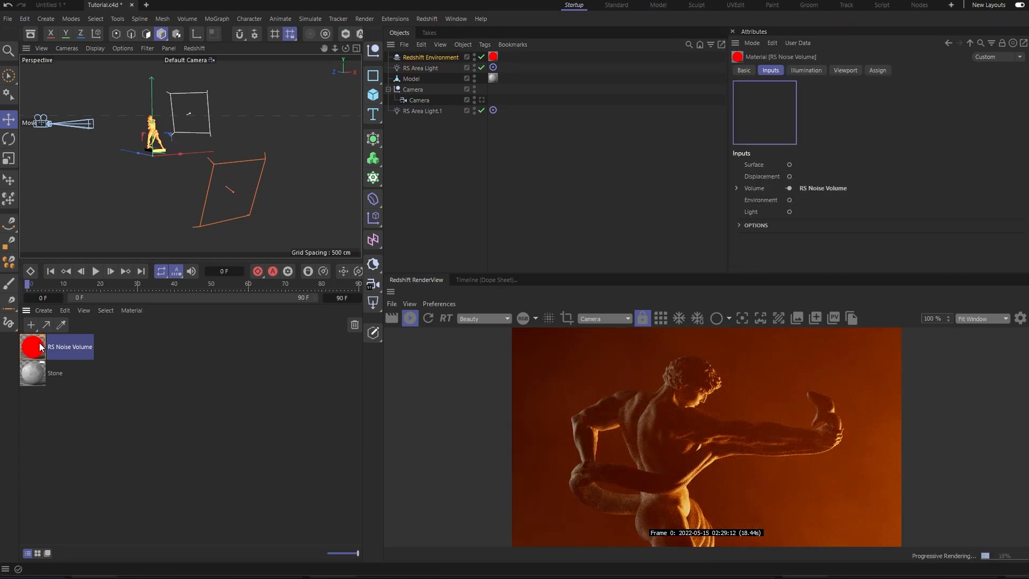
click(18, 356)
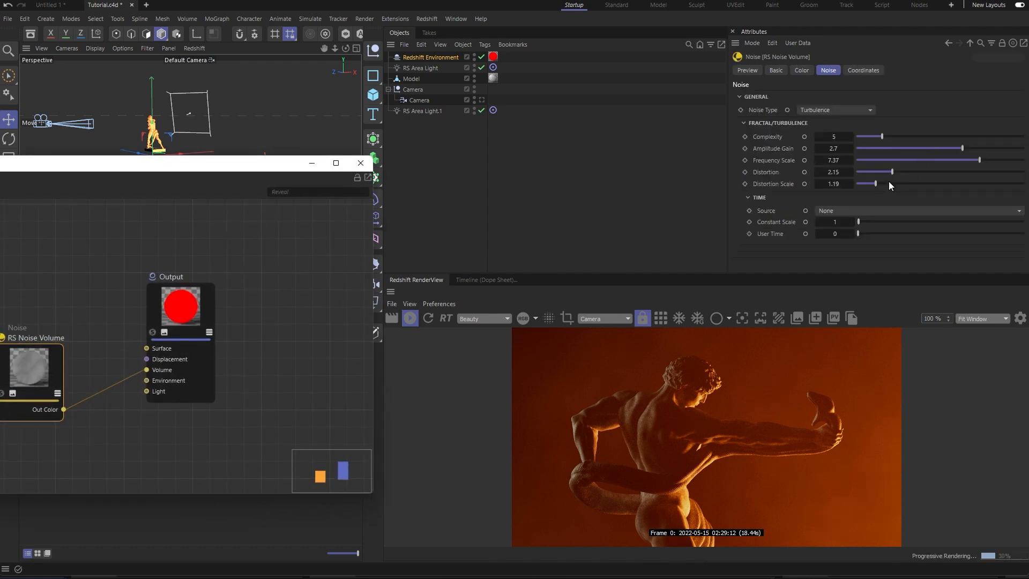
click(918, 172)
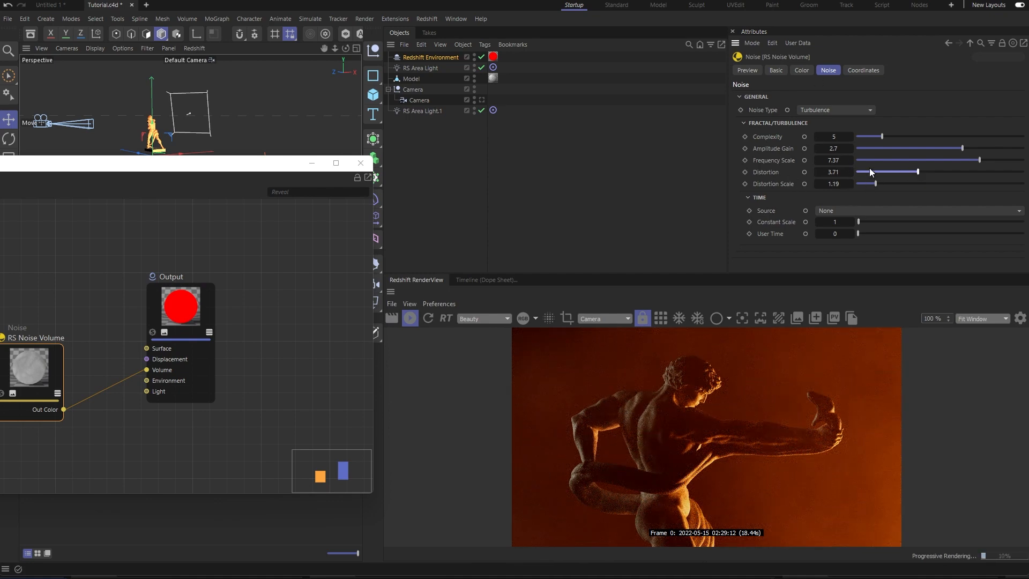
click(361, 163)
Set the exposure of the orange RS Area Light to -0.912.
click(421, 68)
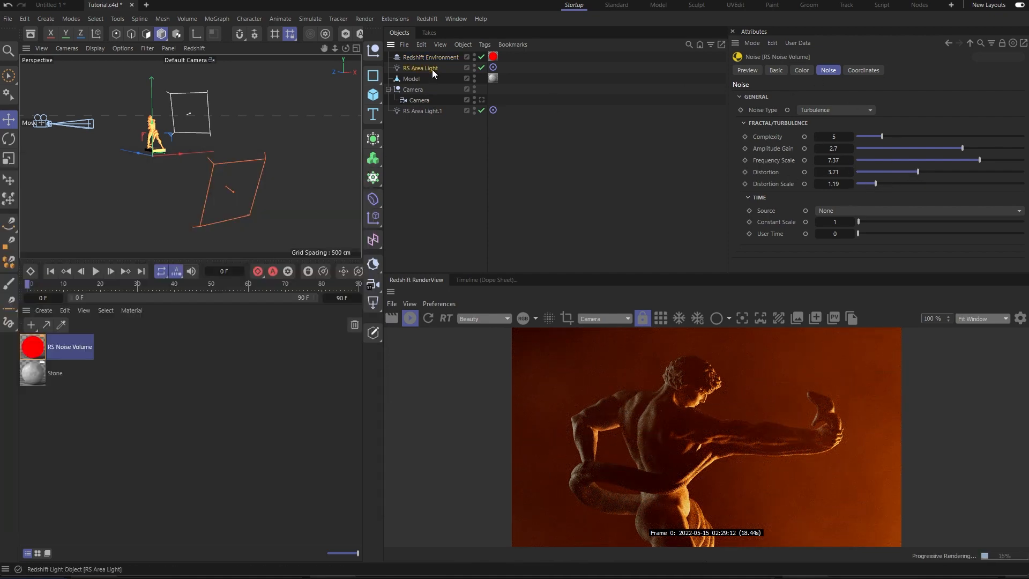
mouse_move(911, 162)
mouse_down()
mouse_move(927, 163)
mouse_move(915, 162)
mouse_up()
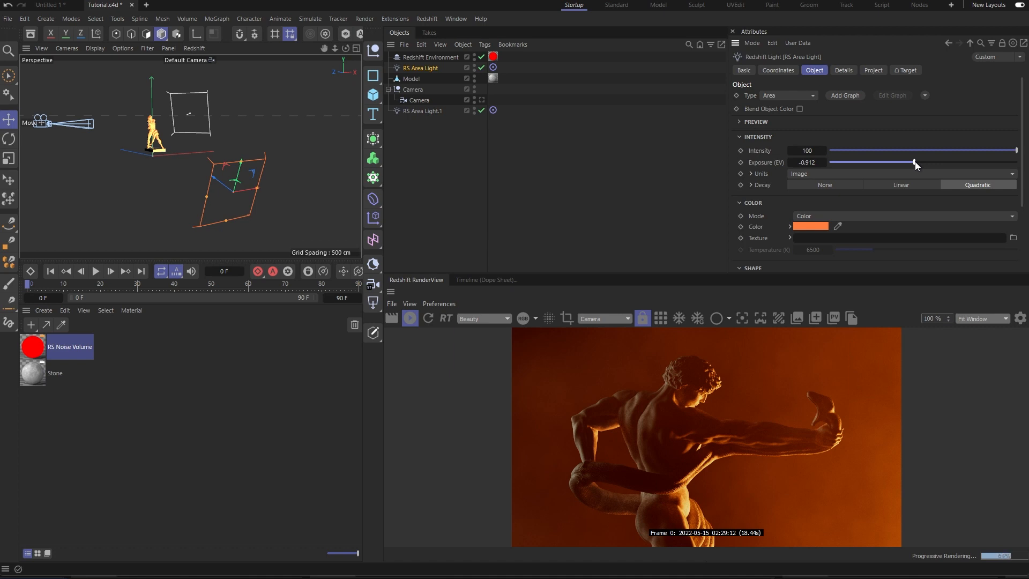
Examine the settings of the Output and noise nodes in the RS Noise Volume graph, and close it.
double_click(81, 347)
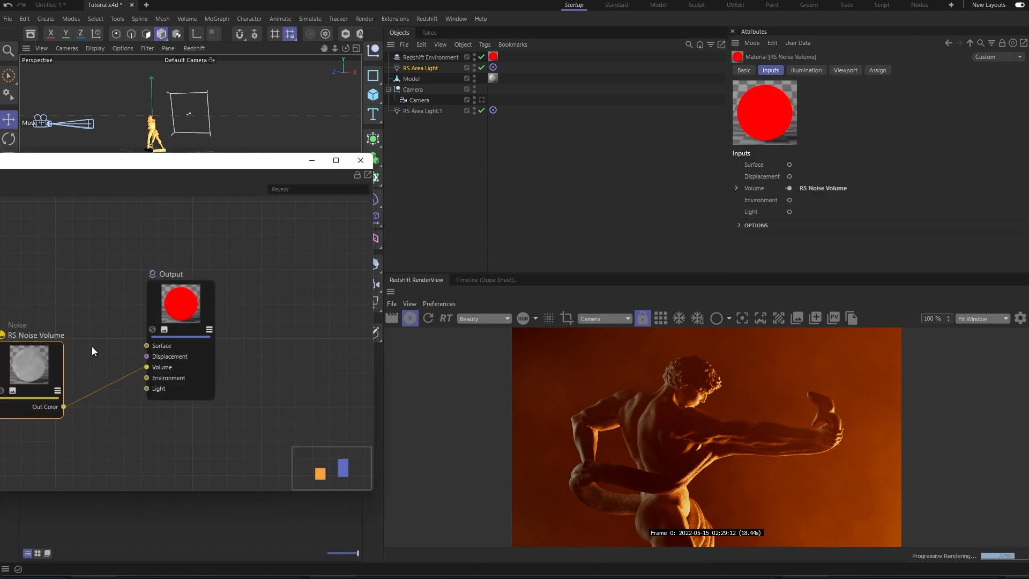
click(200, 304)
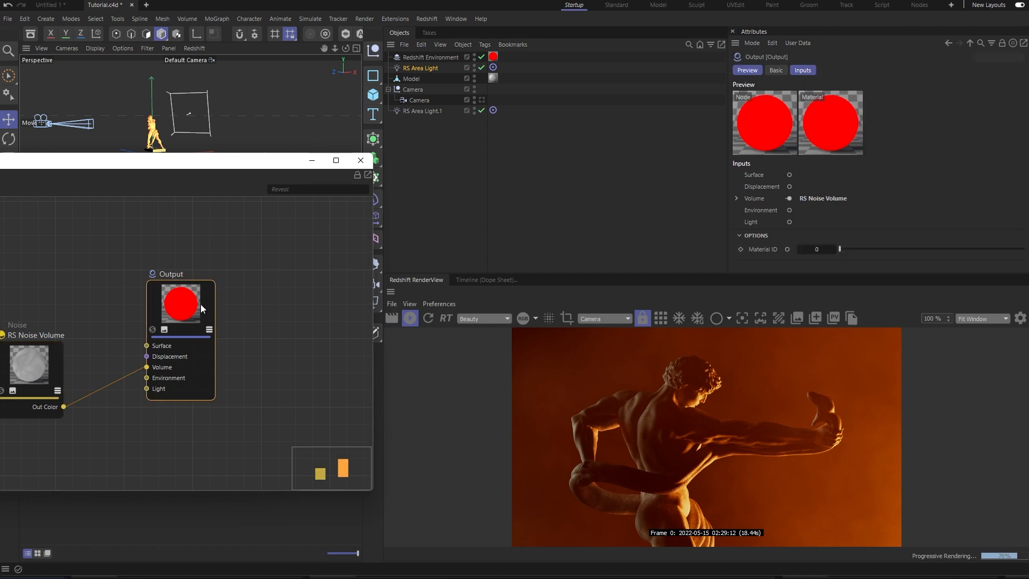
click(779, 70)
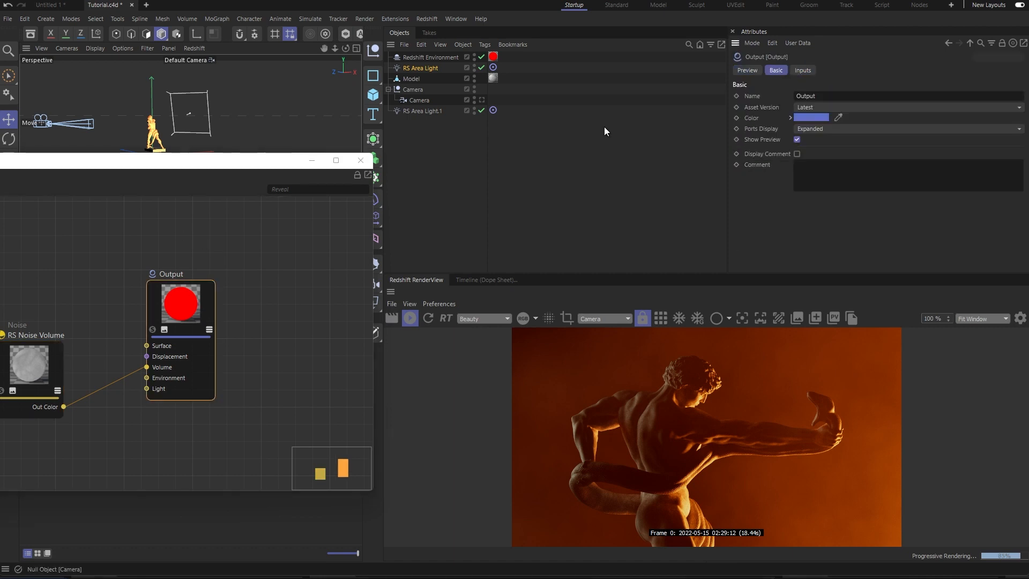
click(32, 370)
click(827, 70)
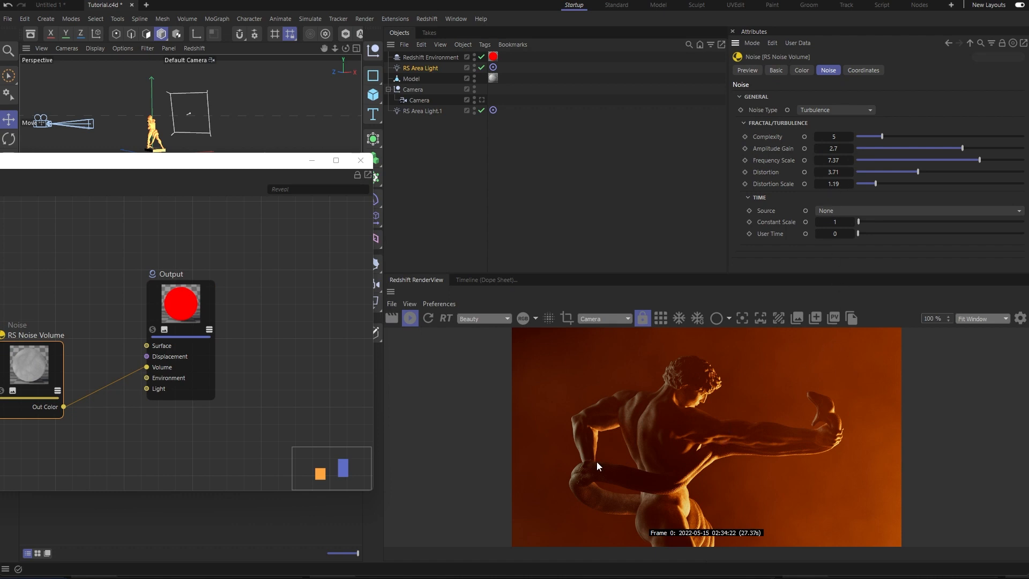
click(361, 160)
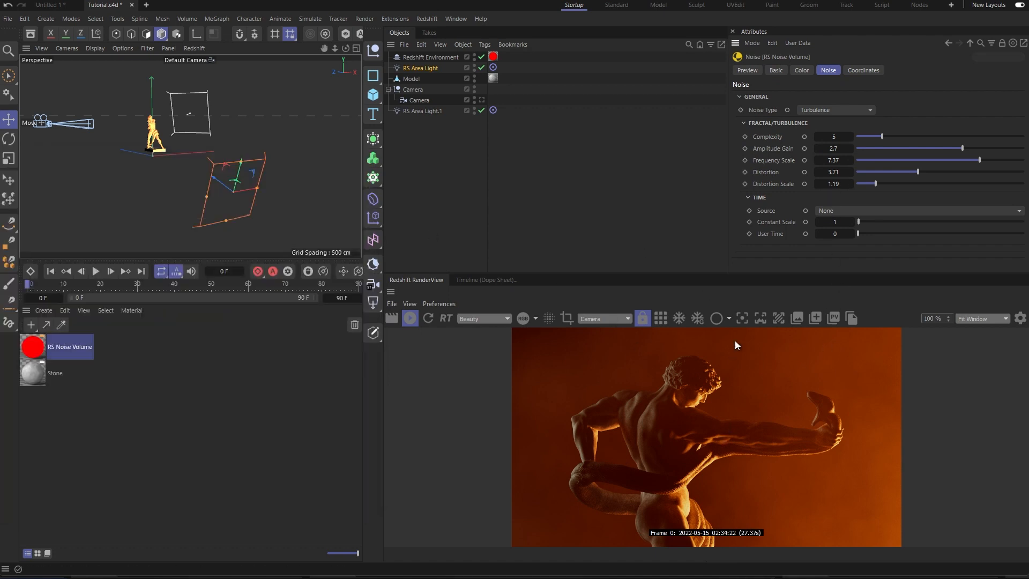